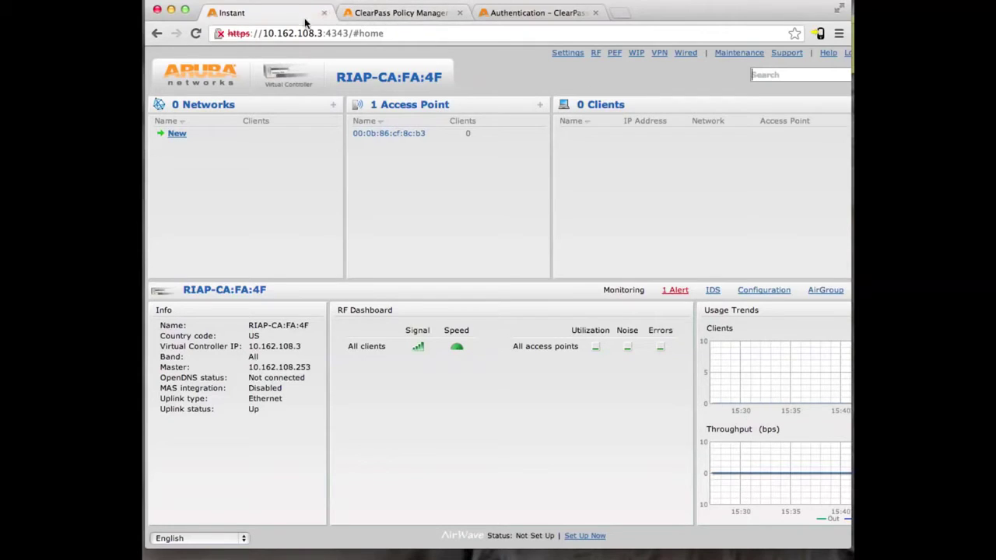
- Glance at the ClearPass Policy Manager and ClearPass Guest tabs, then return to Aruba Instant
{"action": "left_click", "coordinate": [363, 16]}
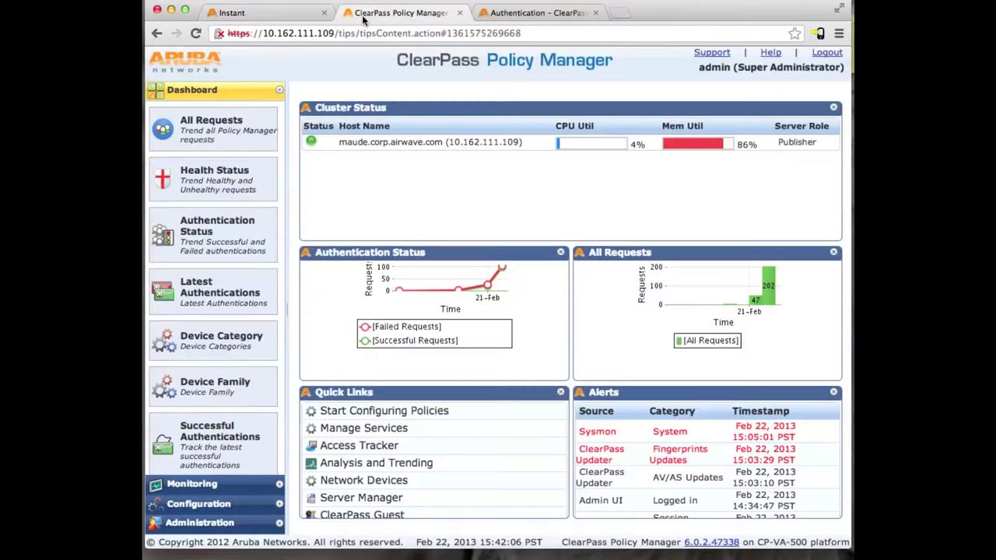
{"action": "left_click", "coordinate": [517, 16]}
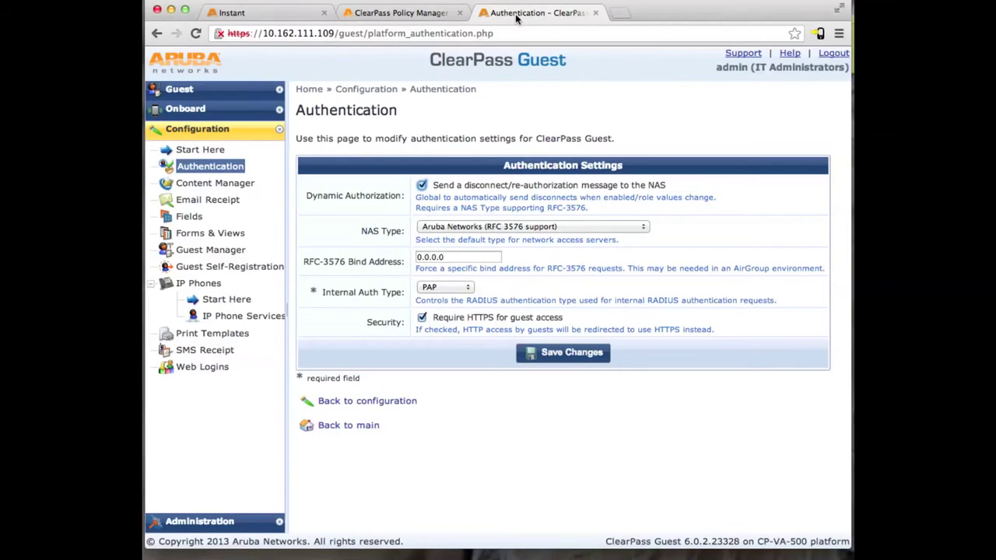
{"action": "left_click", "coordinate": [252, 13]}
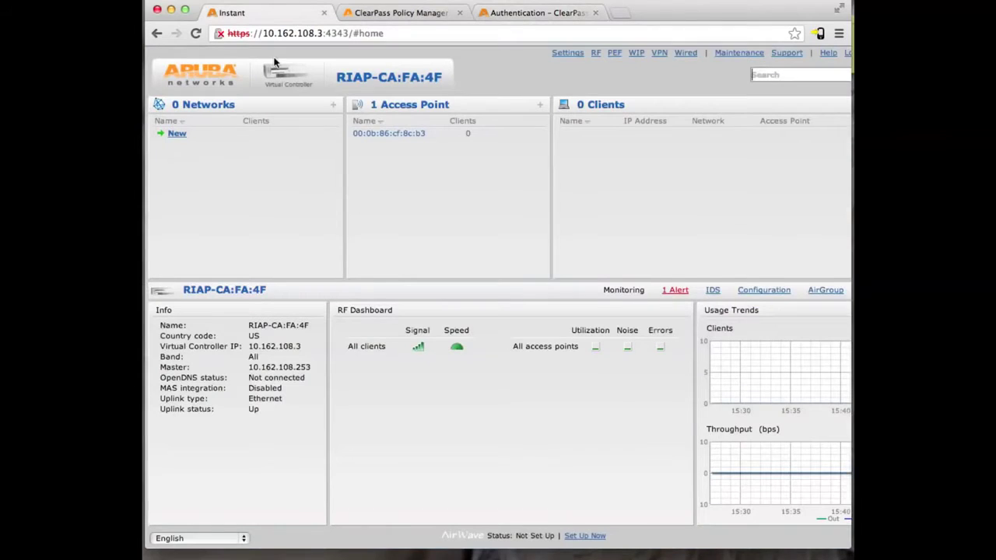
- Save general settings: controller IP 10.162.108.3, dynamic RADIUS proxy on, NTP 0.centos.ntp.org, Pacific-Time UTC-08
{"action": "left_click", "coordinate": [566, 54]}
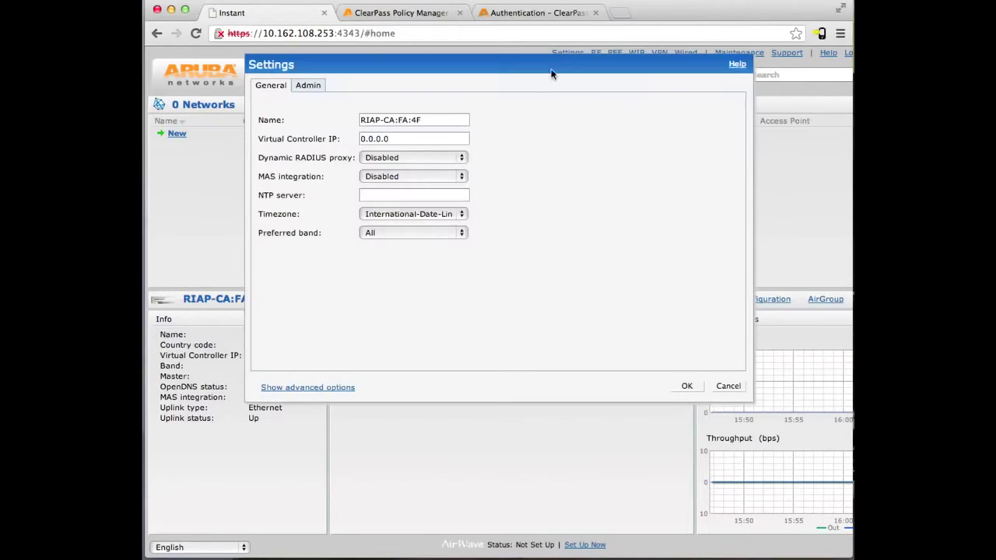
{"action": "left_click_drag", "start_coordinate": [409, 138], "coordinate": [309, 130]}
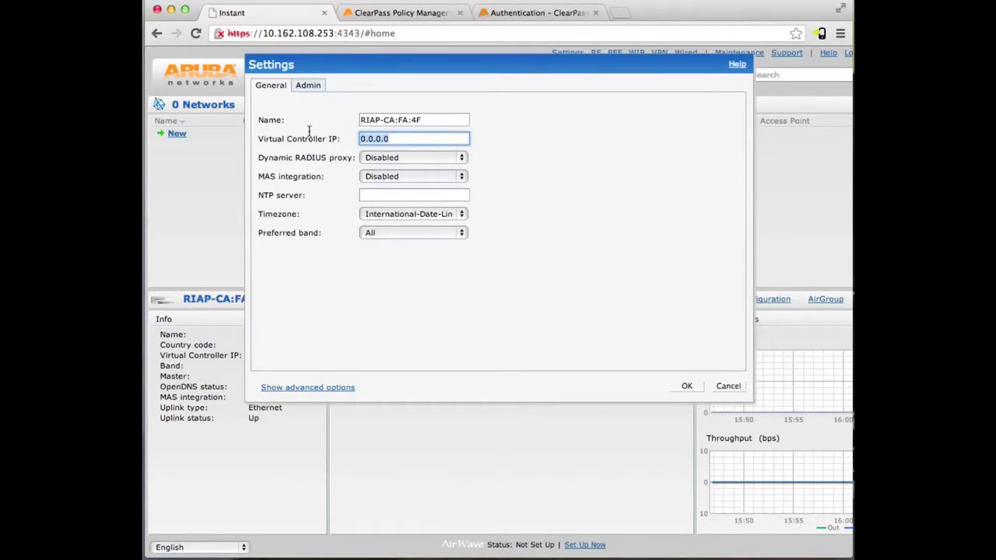
{"action": "type", "text": "10.162.108.3"}
{"action": "left_click", "coordinate": [376, 160]}
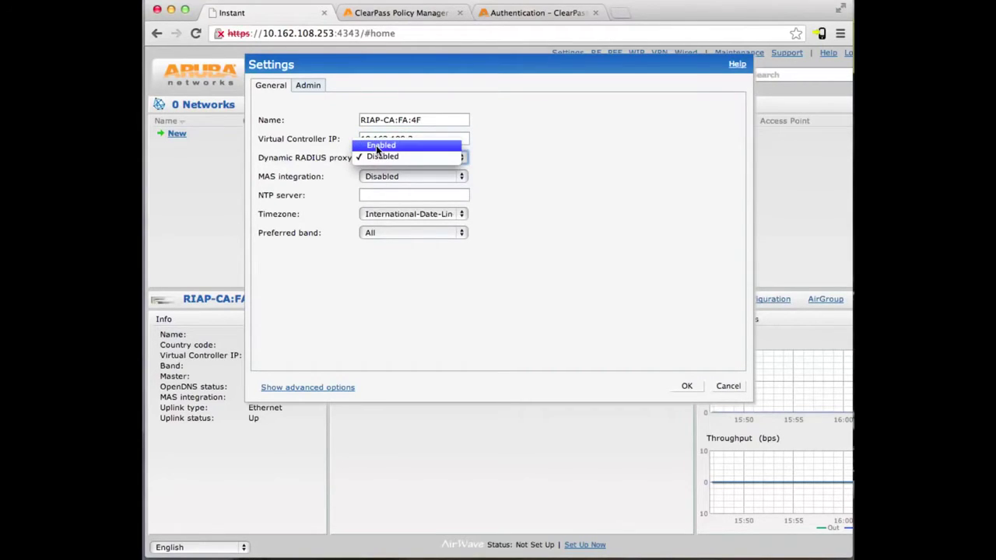
{"action": "left_click", "coordinate": [378, 146]}
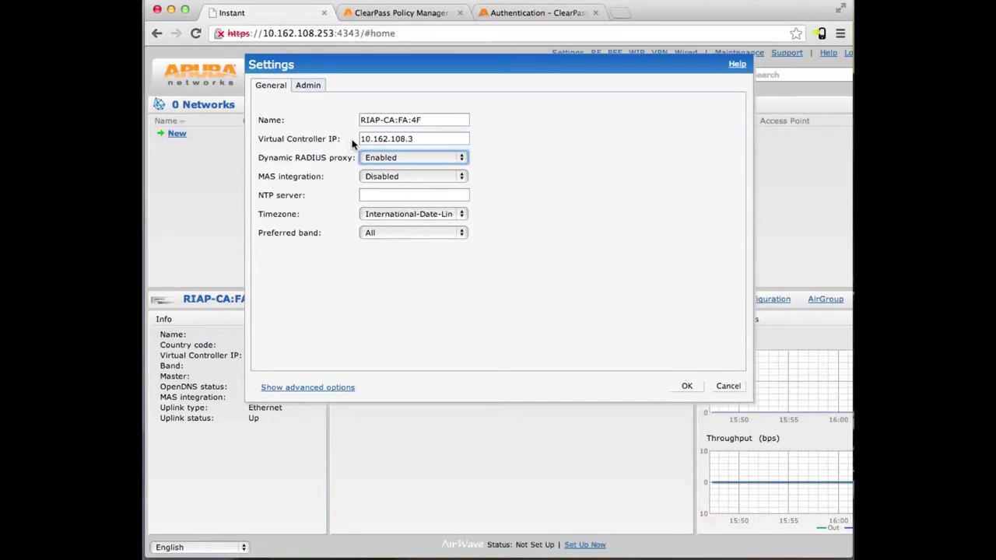
{"action": "left_click", "coordinate": [409, 195]}
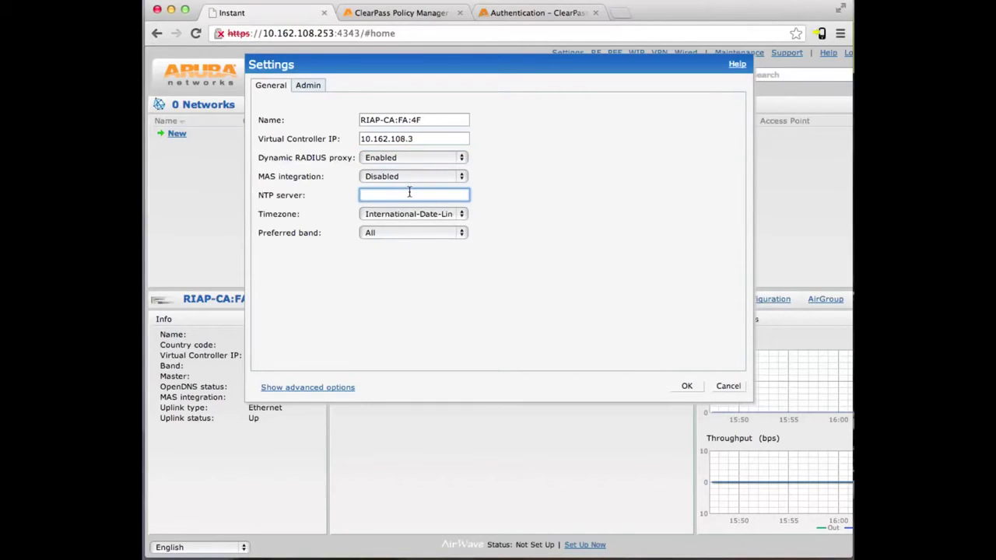
{"action": "type", "text": "0.centos.ntp.org"}
{"action": "left_click", "coordinate": [424, 224]}
{"action": "left_click", "coordinate": [434, 269]}
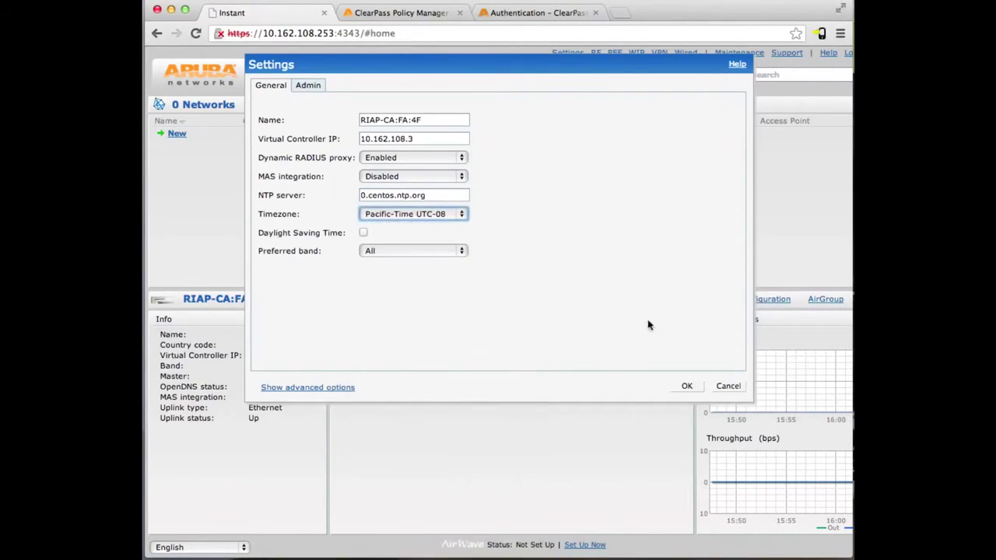
{"action": "left_click", "coordinate": [691, 386]}
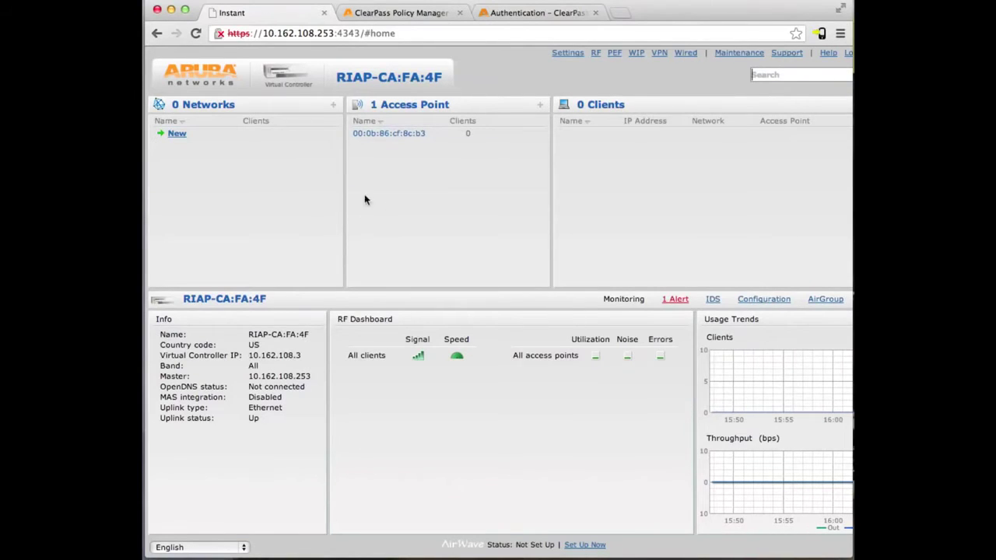
- Create a WLAN with SSID 'guest', Guest usage and a 512 kbps per-user bandwidth limit
{"action": "left_click", "coordinate": [177, 133]}
{"action": "type", "text": "g"}
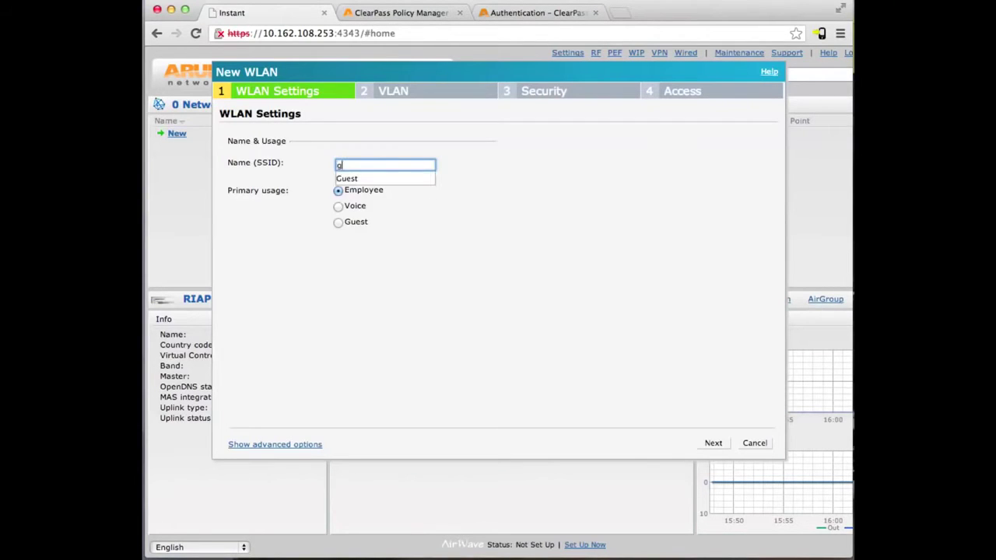
{"action": "type", "text": "uest"}
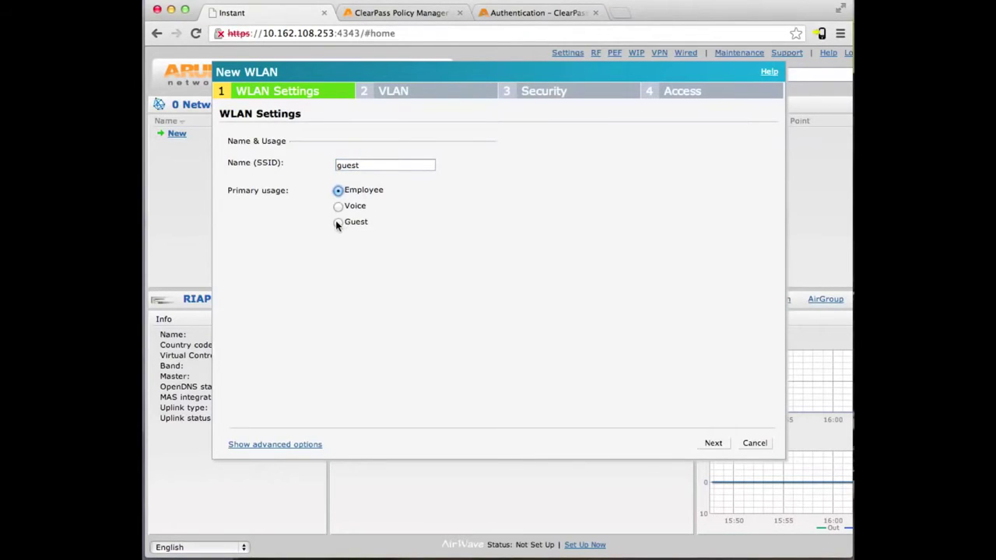
{"action": "left_click", "coordinate": [338, 223]}
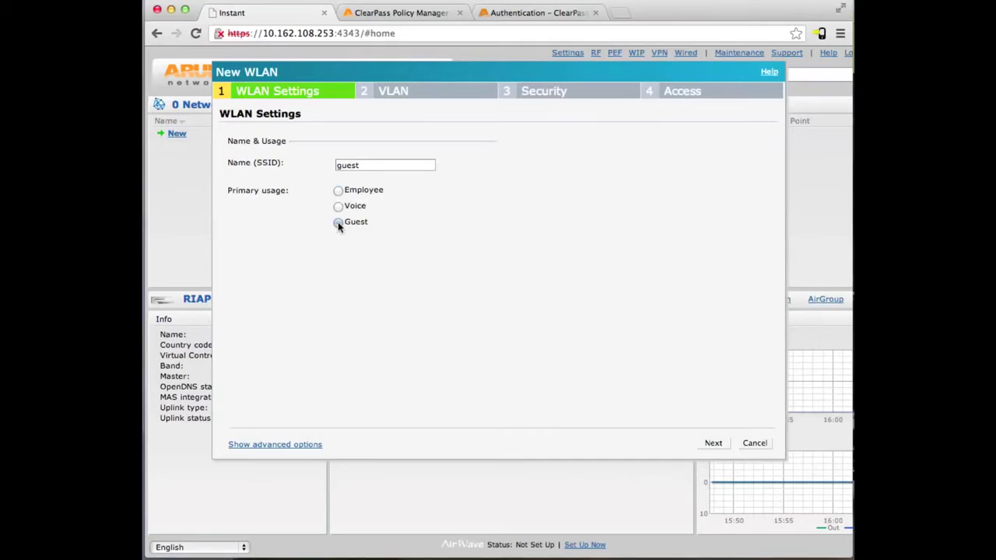
{"action": "left_click", "coordinate": [263, 444]}
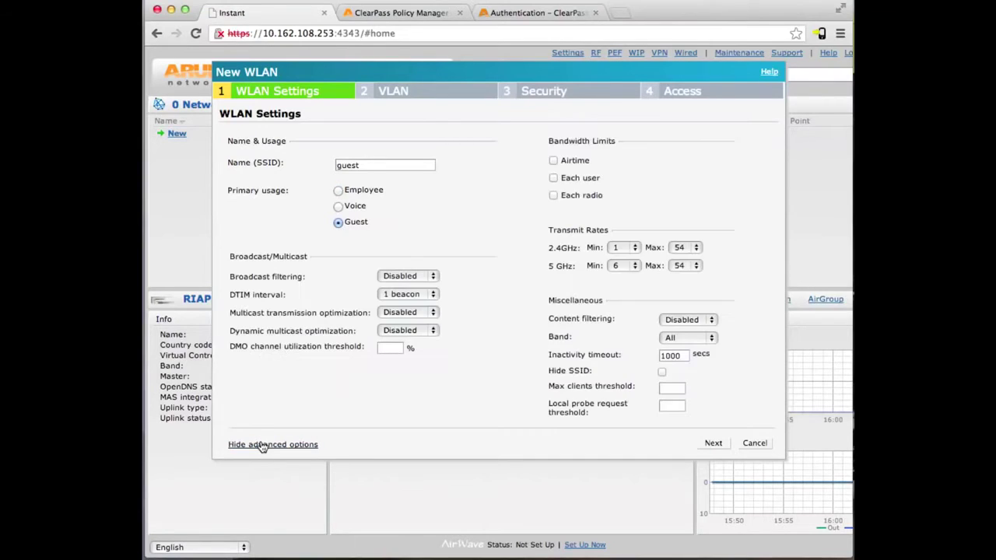
{"action": "left_click", "coordinate": [553, 179]}
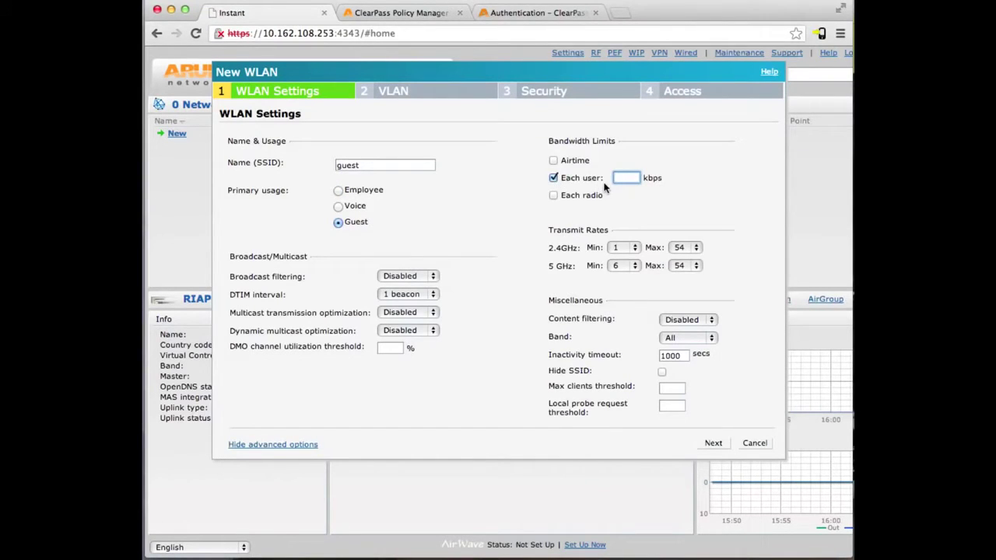
{"action": "type", "text": "512"}
{"action": "left_click", "coordinate": [713, 443]}
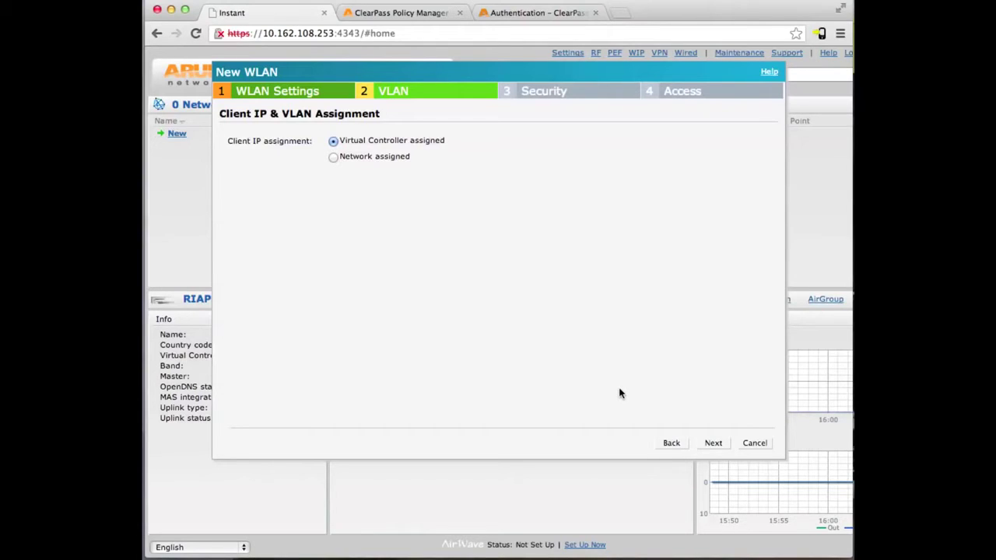
- On the Security step, choose External - RADIUS Server splash page and a new Auth server 1
{"action": "left_click", "coordinate": [706, 443]}
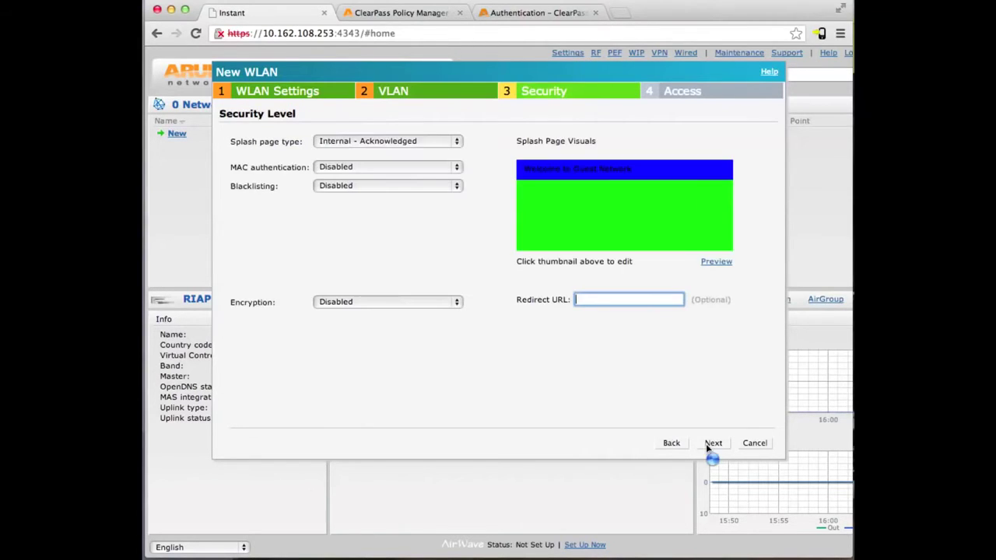
{"action": "left_click", "coordinate": [393, 142]}
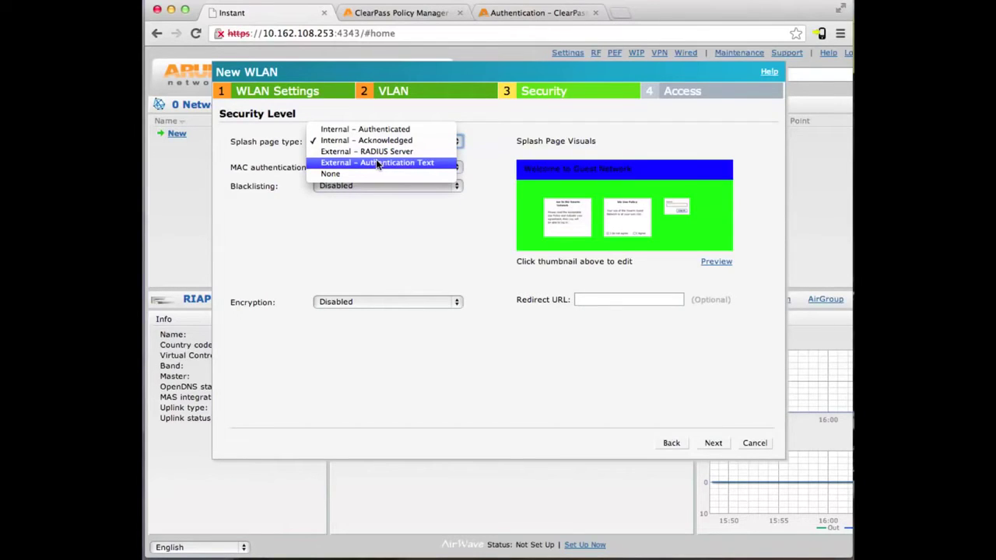
{"action": "left_click", "coordinate": [362, 152]}
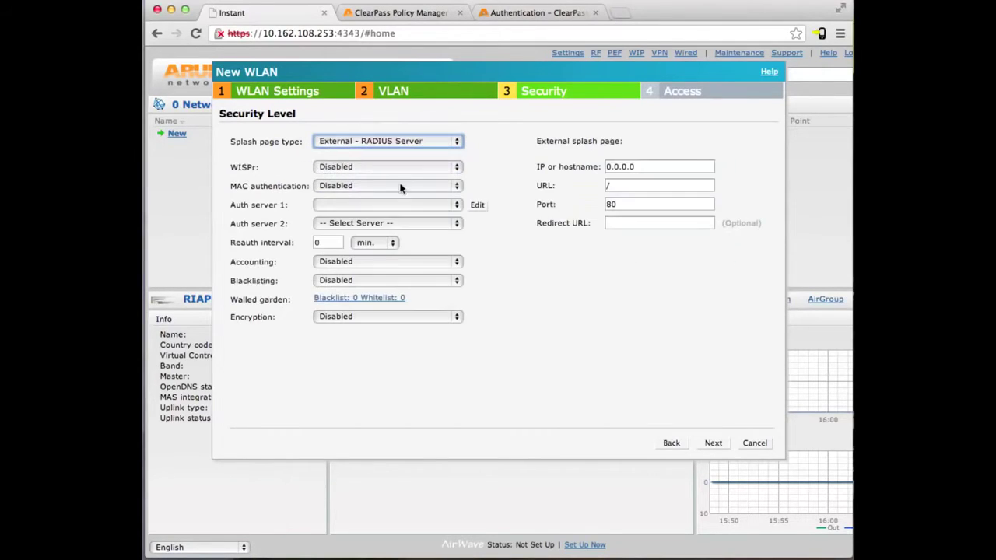
{"action": "left_click", "coordinate": [393, 205]}
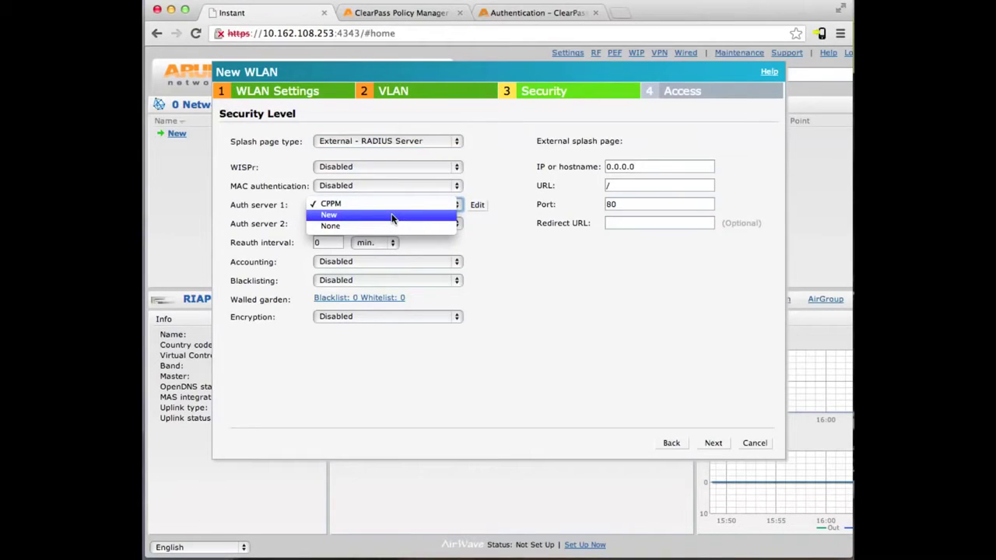
{"action": "left_click", "coordinate": [392, 216]}
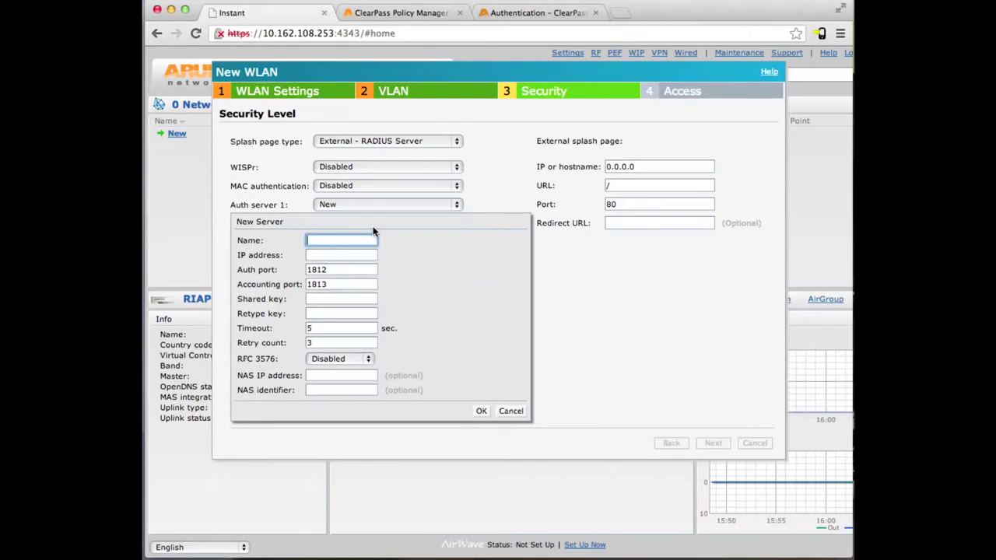
- Name the new server CPPM at IP 10.162.111.109 and enter its shared key twice
{"action": "type", "text": "CPPM"}
{"action": "key", "text": "Tab"}
{"action": "type", "text": "1"}
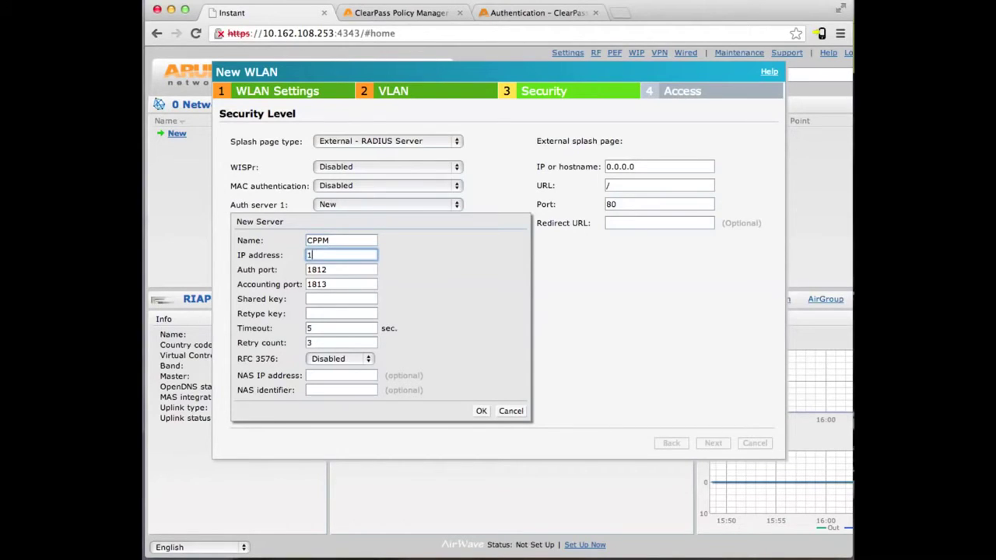
{"action": "type", "text": "0.162.111.109"}
{"action": "key", "text": "Tab"}
{"action": "key", "text": "Tab"}
{"action": "key", "text": "Tab"}
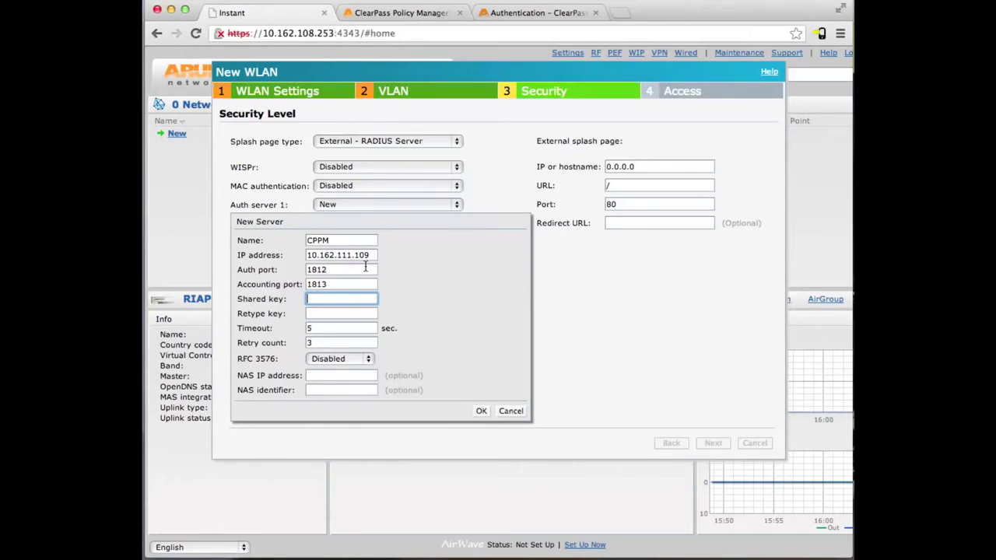
{"action": "type", "text": "aruba123"}
{"action": "key", "text": "Tab"}
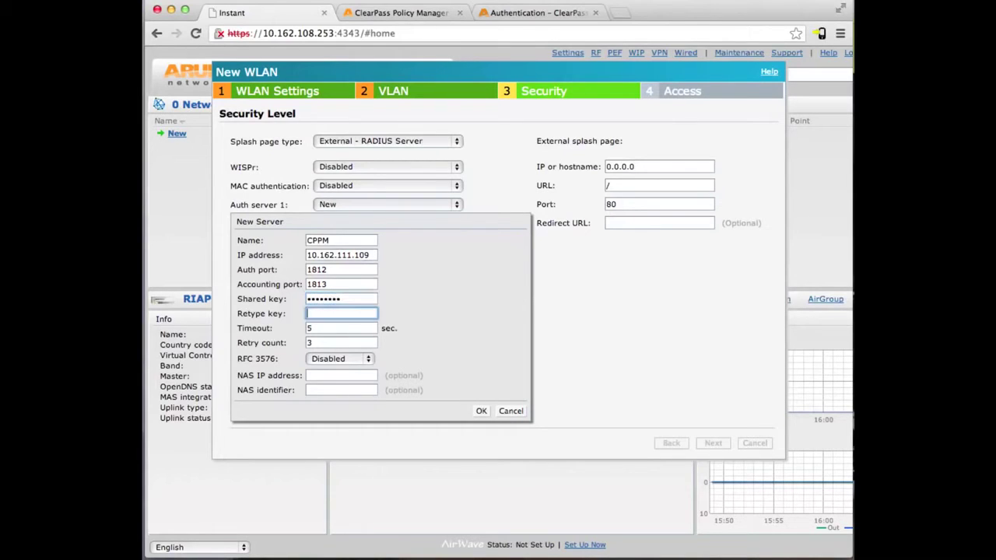
{"action": "type", "text": "aruba123"}
- Enable RFC 3576, set NAS IP 10.162.108.3 and NAS identifier 'IAP Cluster', then save CPPM
{"action": "left_click", "coordinate": [325, 359]}
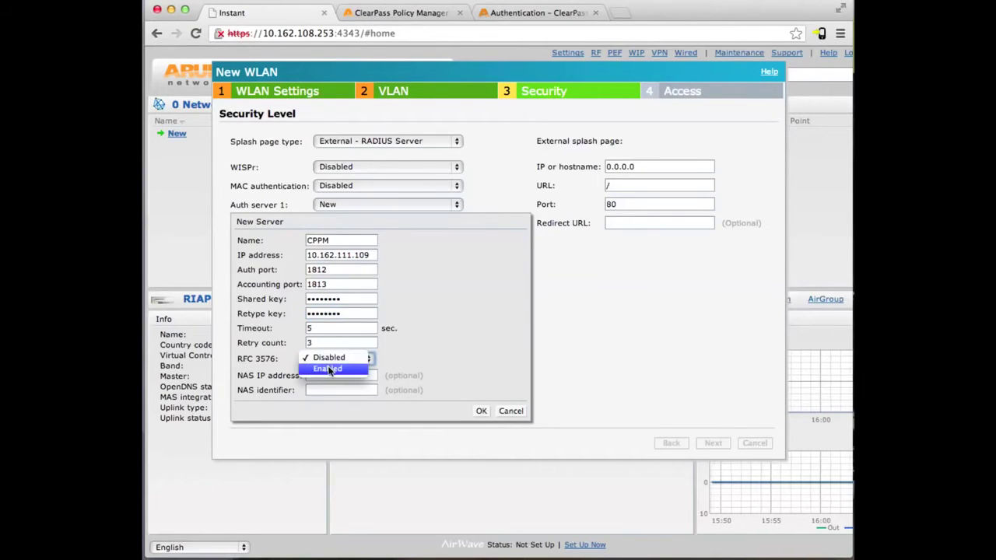
{"action": "left_click", "coordinate": [327, 369]}
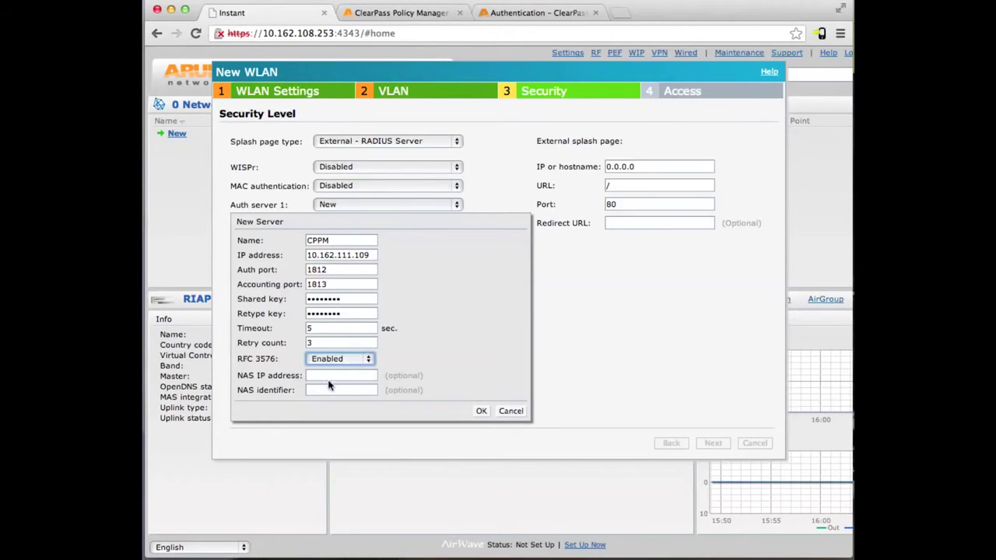
{"action": "left_click", "coordinate": [325, 378]}
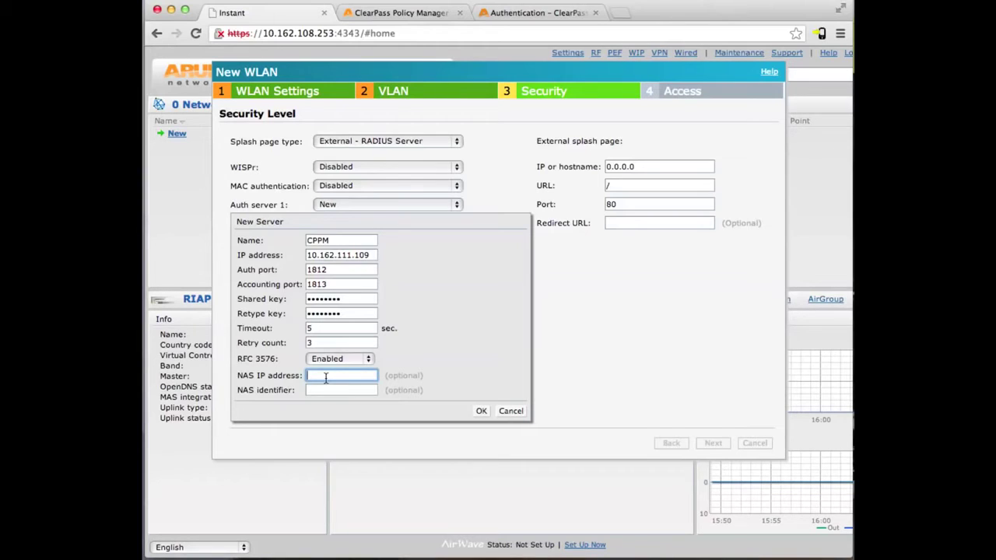
{"action": "type", "text": "10.162.10"}
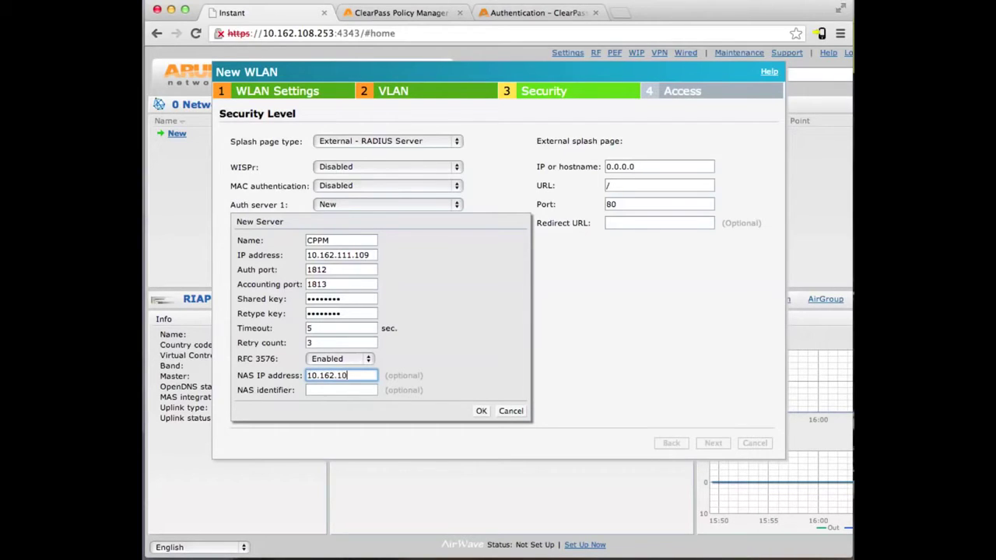
{"action": "type", "text": "8.3"}
{"action": "key", "text": "Tab"}
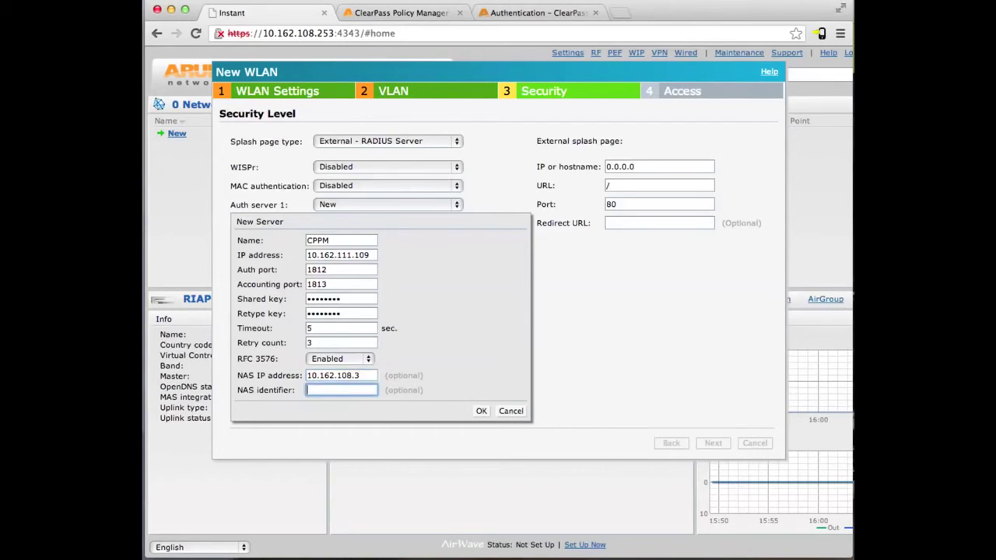
{"action": "type", "text": "IAP Cluster"}
{"action": "left_click", "coordinate": [481, 411]}
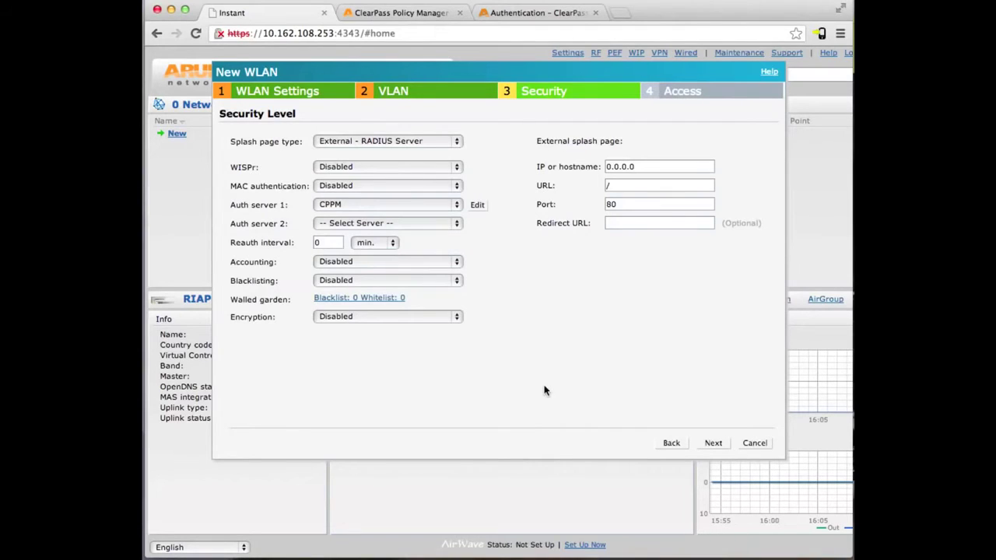
- Enable RADIUS accounting with an accounting interval of 10
{"action": "left_click", "coordinate": [417, 264]}
{"action": "left_click", "coordinate": [418, 275]}
{"action": "left_click", "coordinate": [340, 280]}
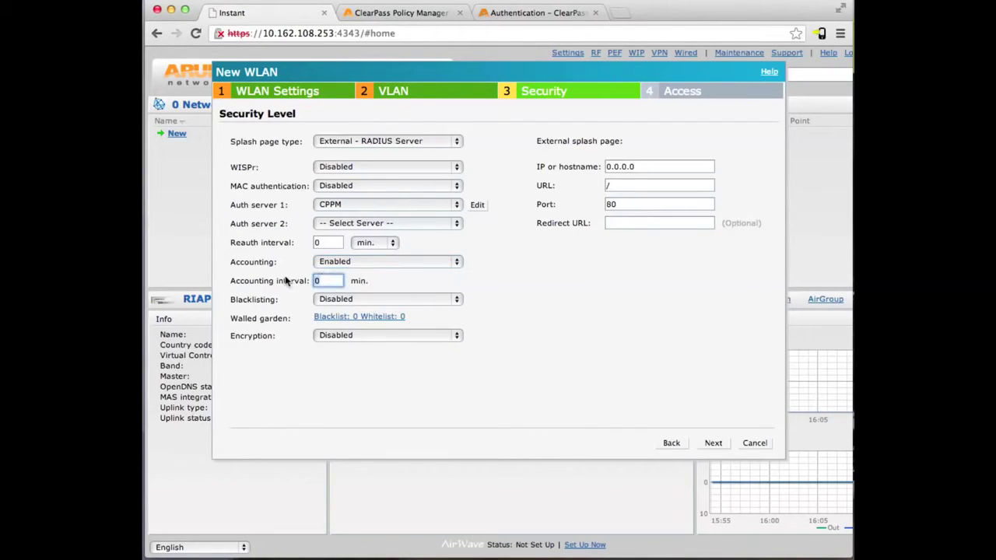
{"action": "key", "text": "BackSpace"}
{"action": "type", "text": "10"}
- Point the external splash page at 10.162.111.109 with URL /guest/login.php on port 80
{"action": "left_click_drag", "start_coordinate": [667, 166], "coordinate": [565, 165]}
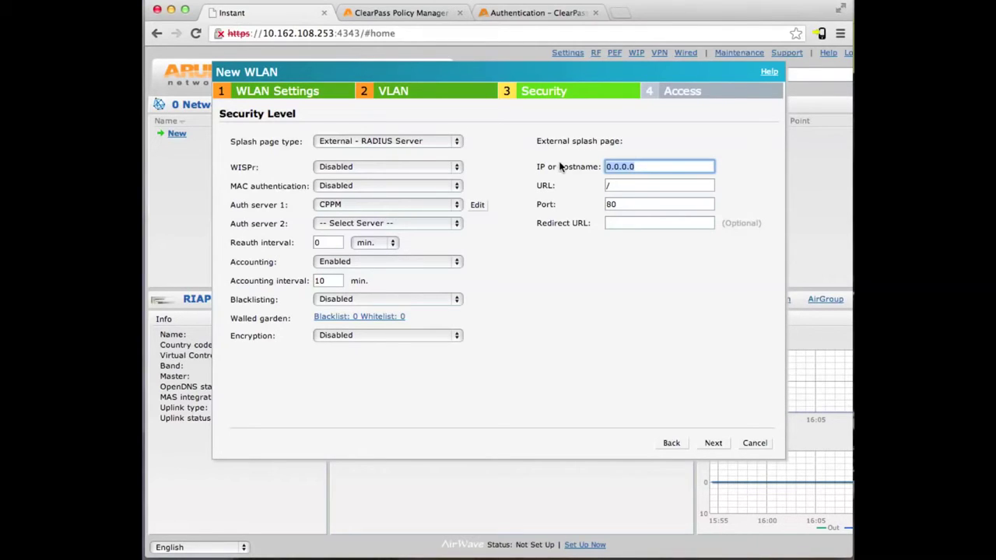
{"action": "type", "text": "10.162.111.109"}
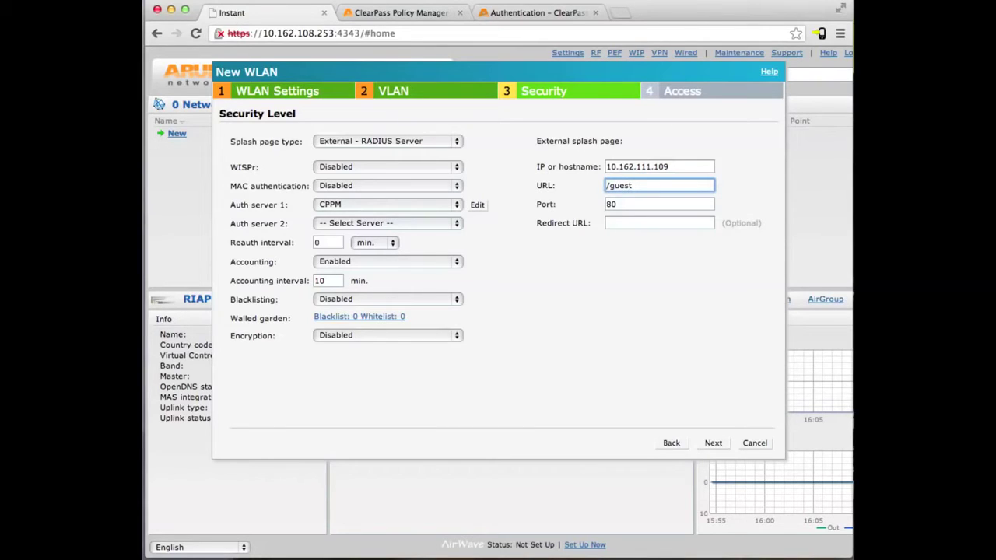
{"action": "type", "text": "login.php"}
{"action": "left_click", "coordinate": [624, 203]}
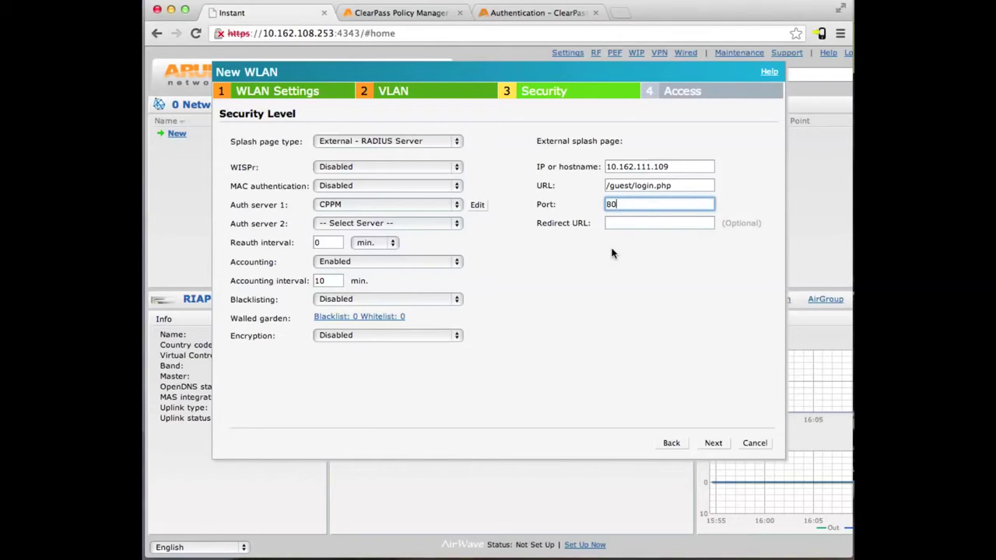
- At the Access step, switch the WLAN to role-based access and view the guest role's rules
{"action": "left_click", "coordinate": [715, 443]}
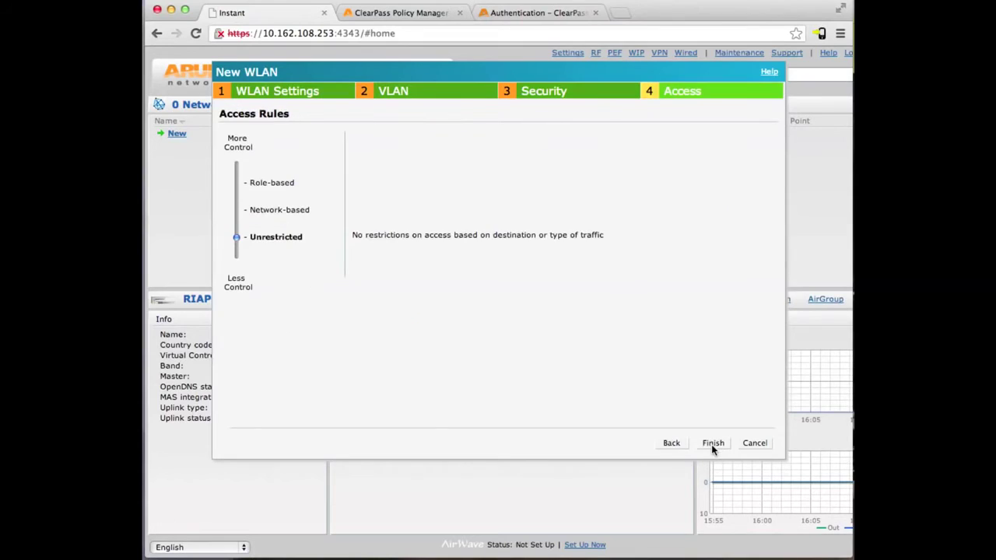
{"action": "left_click", "coordinate": [239, 184]}
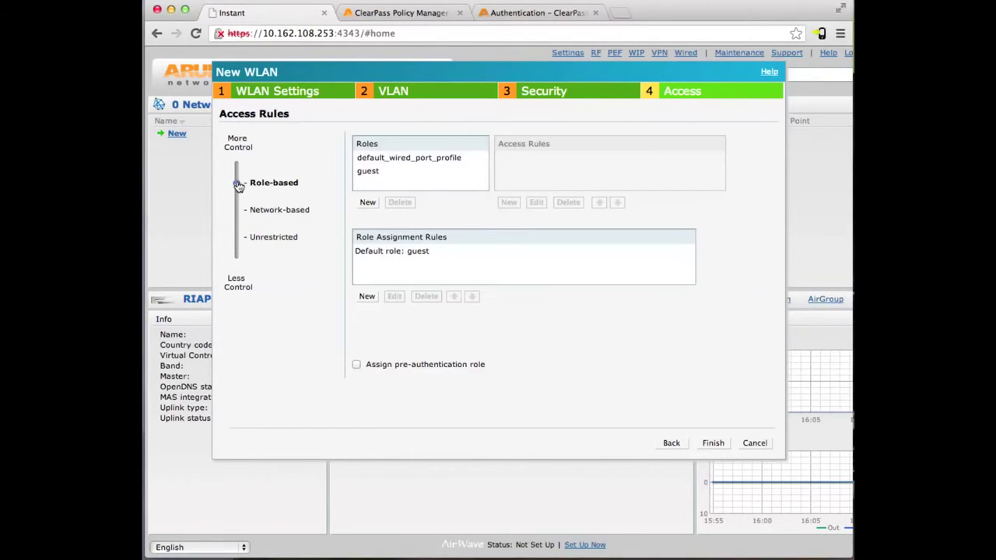
{"action": "left_click", "coordinate": [371, 172]}
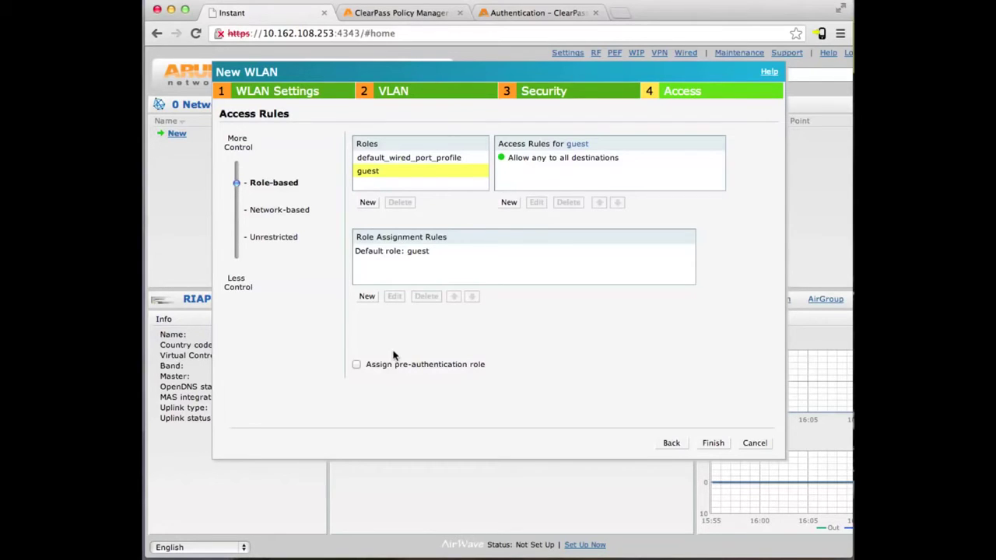
- Add a guest_logon role and delete its default allow-any rule
{"action": "left_click", "coordinate": [367, 203]}
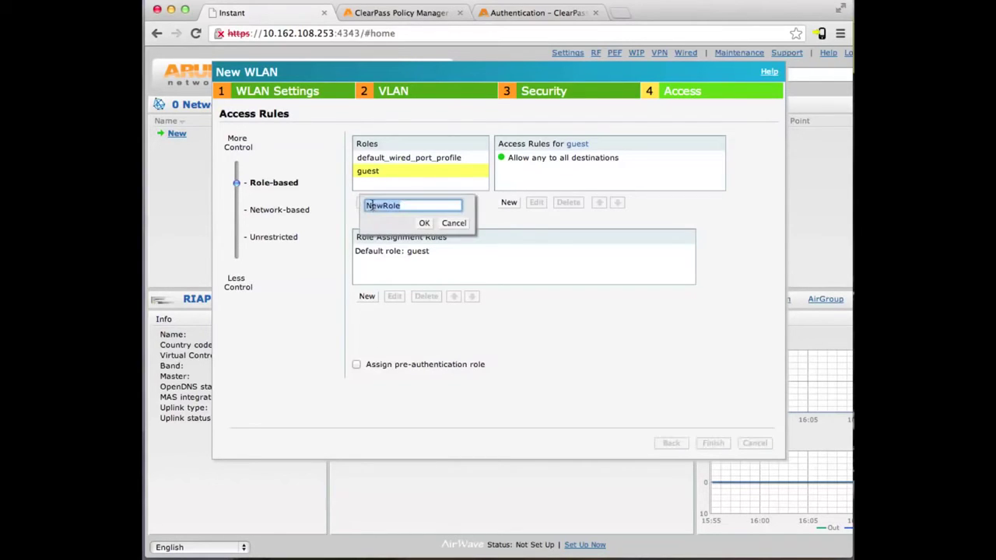
{"action": "type", "text": "guest_logon"}
{"action": "left_click", "coordinate": [424, 222]}
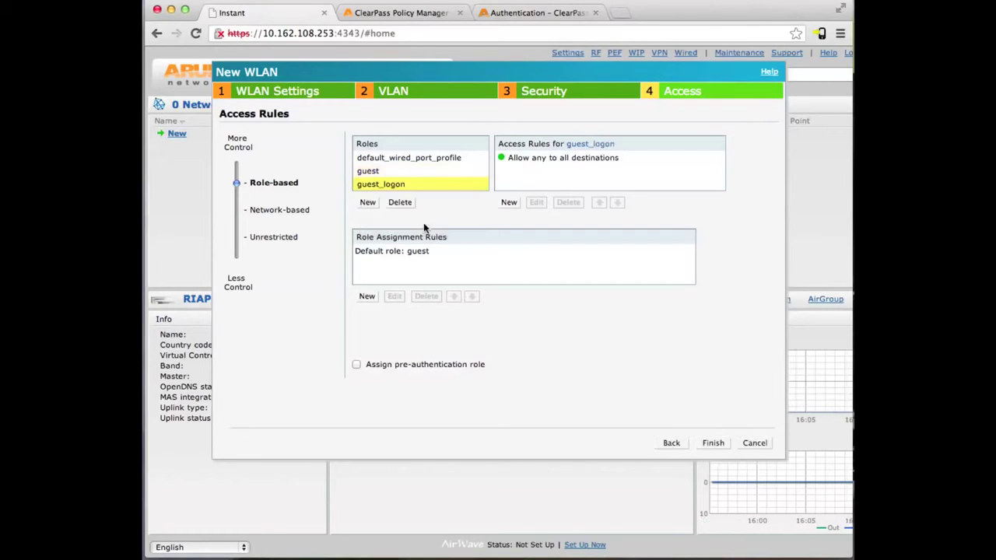
{"action": "left_click", "coordinate": [524, 159]}
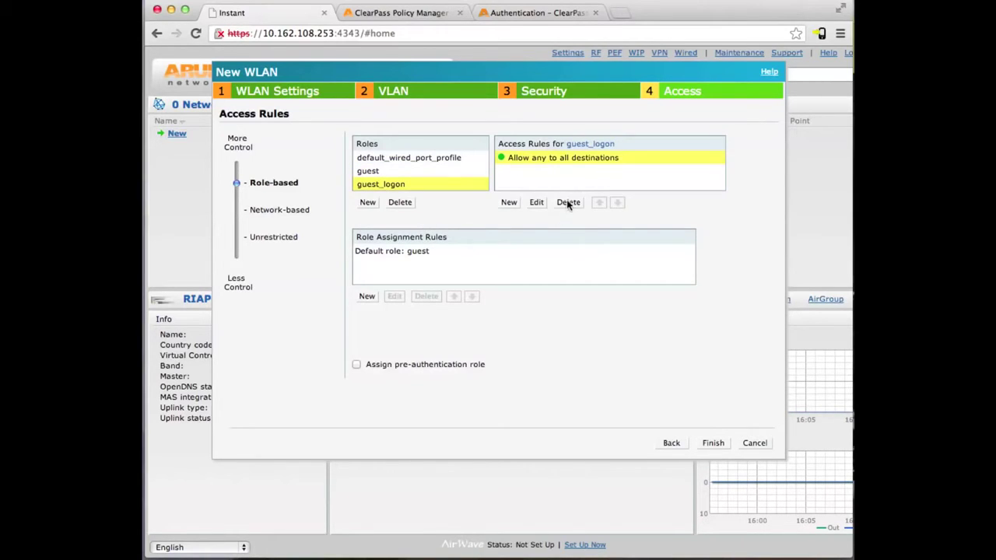
{"action": "left_click", "coordinate": [566, 202]}
- Give guest_logon access-control rules allowing http and https to server 10.162.111.109
{"action": "left_click", "coordinate": [509, 202]}
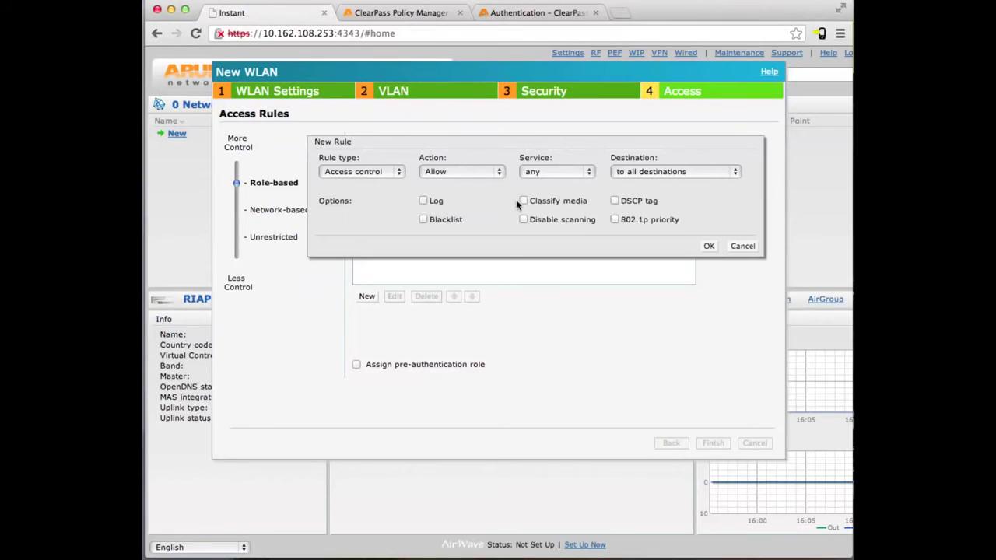
{"action": "left_click", "coordinate": [392, 171]}
{"action": "left_click", "coordinate": [427, 154]}
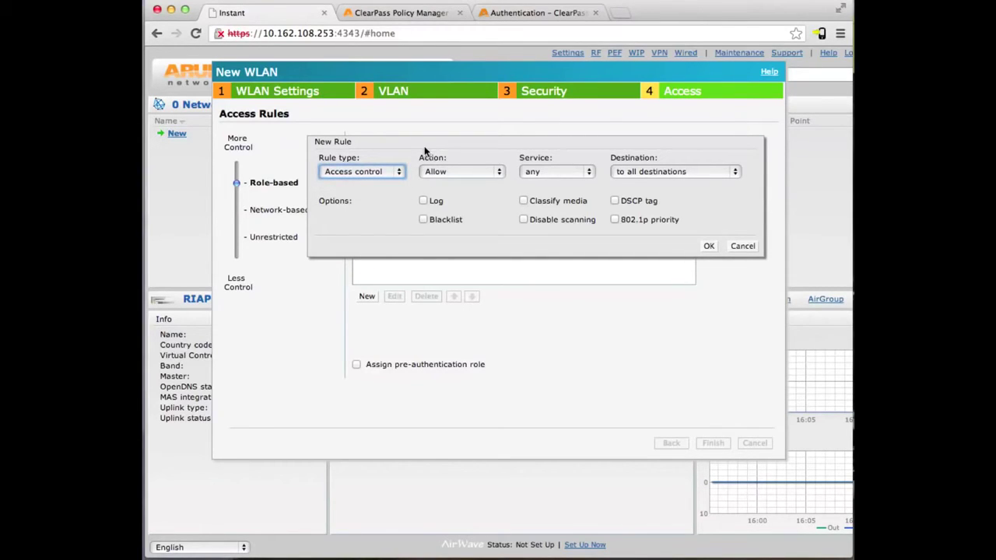
{"action": "left_click", "coordinate": [559, 173]}
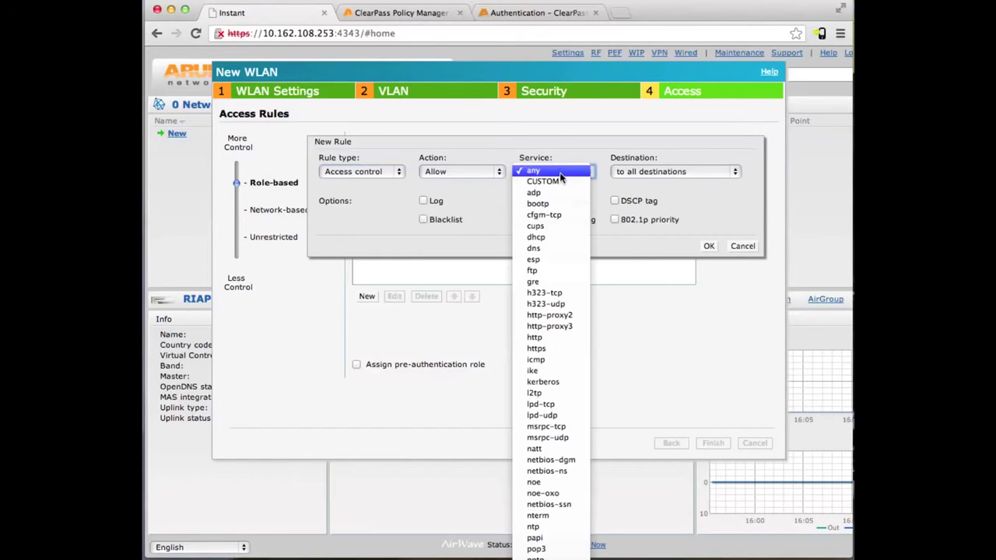
{"action": "left_click", "coordinate": [549, 338]}
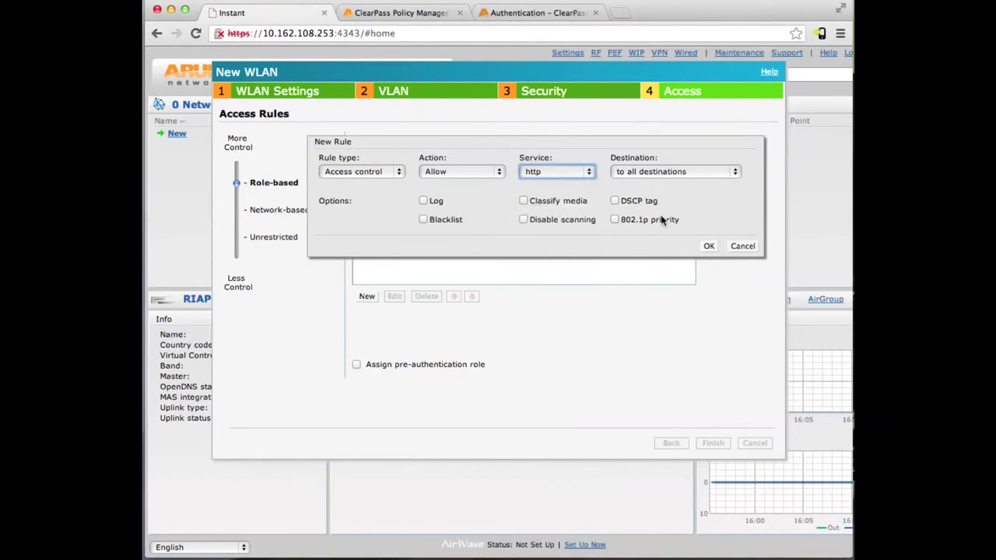
{"action": "left_click", "coordinate": [647, 171]}
{"action": "left_click", "coordinate": [650, 182]}
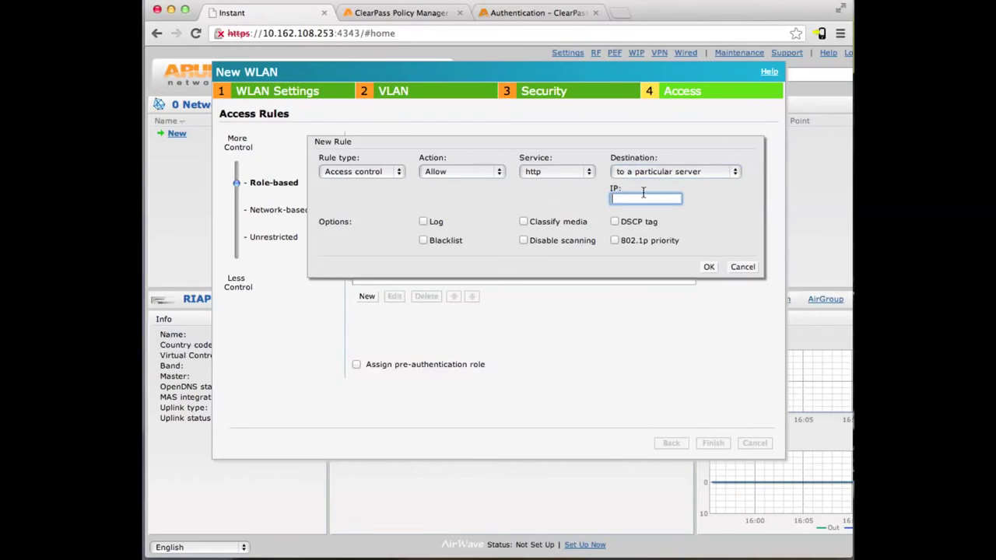
{"action": "type", "text": "10.162.1"}
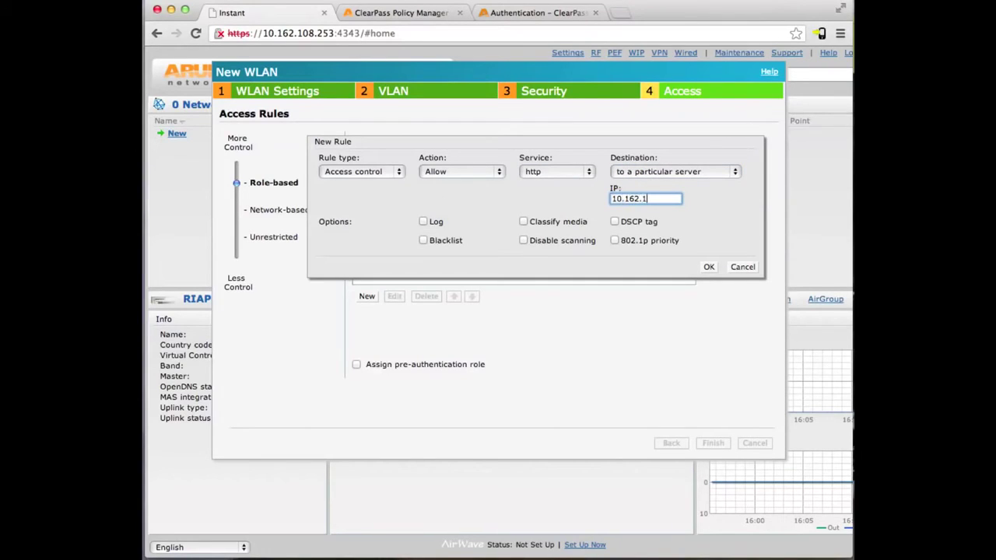
{"action": "type", "text": "11.109"}
{"action": "left_click", "coordinate": [708, 267]}
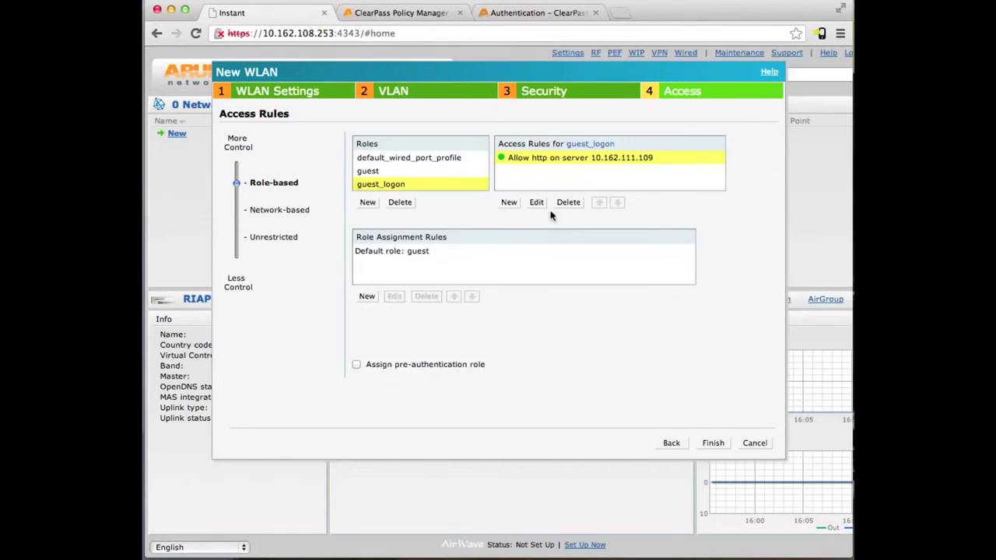
{"action": "left_click", "coordinate": [510, 203]}
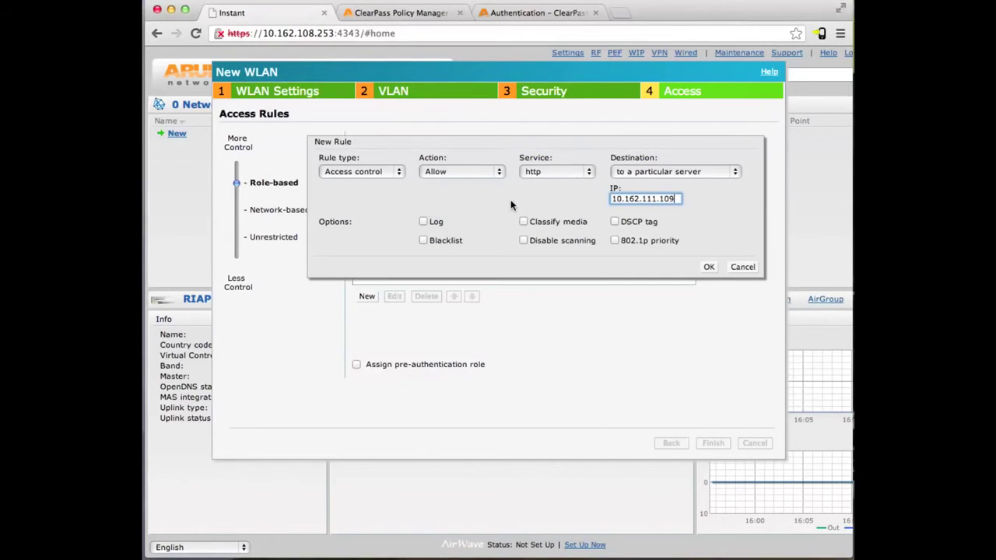
{"action": "left_click", "coordinate": [541, 172]}
{"action": "left_click", "coordinate": [554, 182]}
{"action": "left_click", "coordinate": [707, 267]}
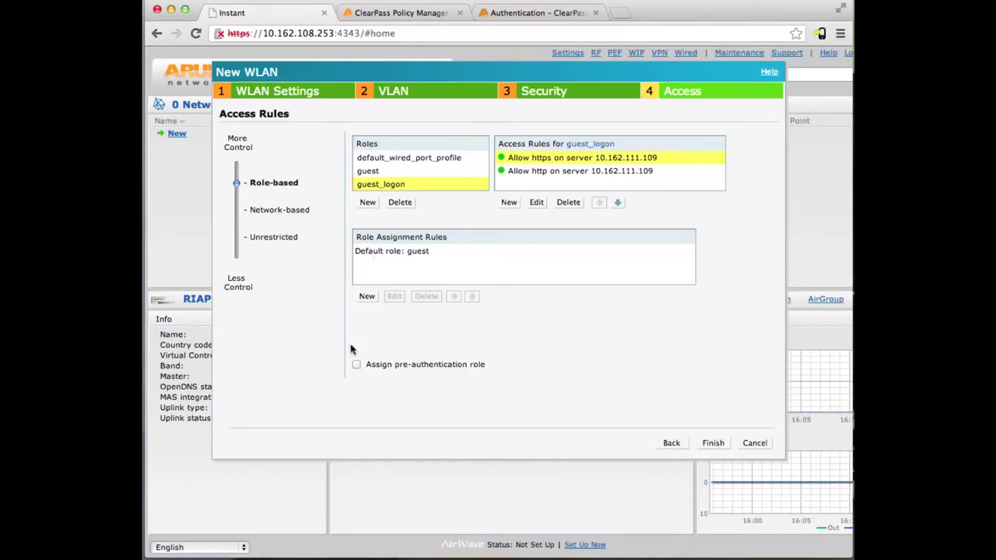
- Assign guest_logon as the pre-authentication role and finish the guest WLAN
{"action": "left_click", "coordinate": [357, 365]}
{"action": "left_click", "coordinate": [525, 366]}
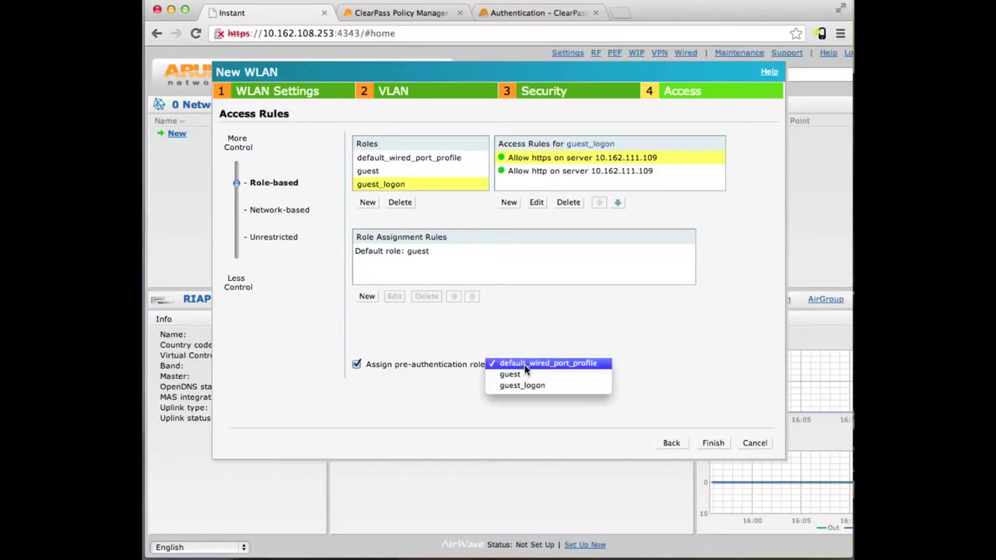
{"action": "left_click", "coordinate": [528, 386]}
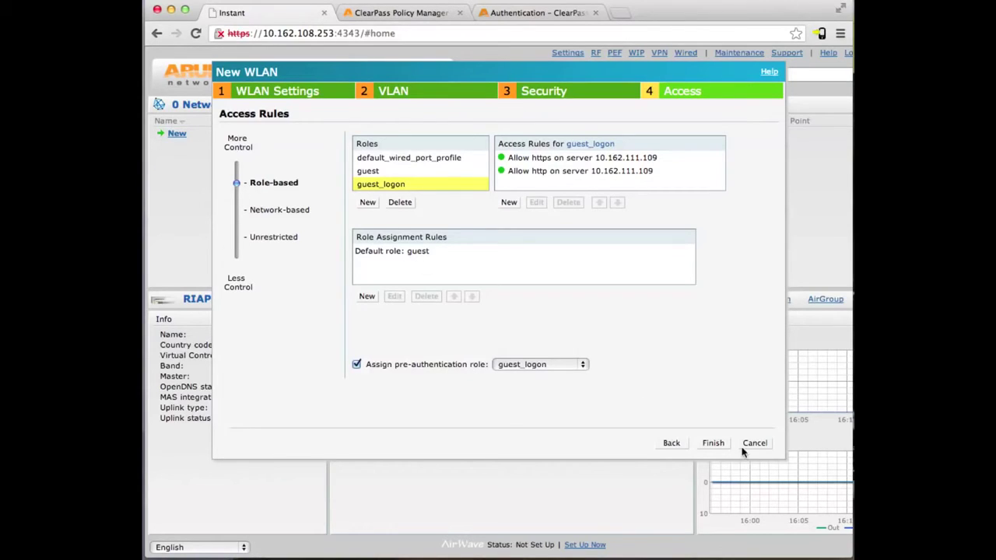
{"action": "left_click", "coordinate": [713, 443]}
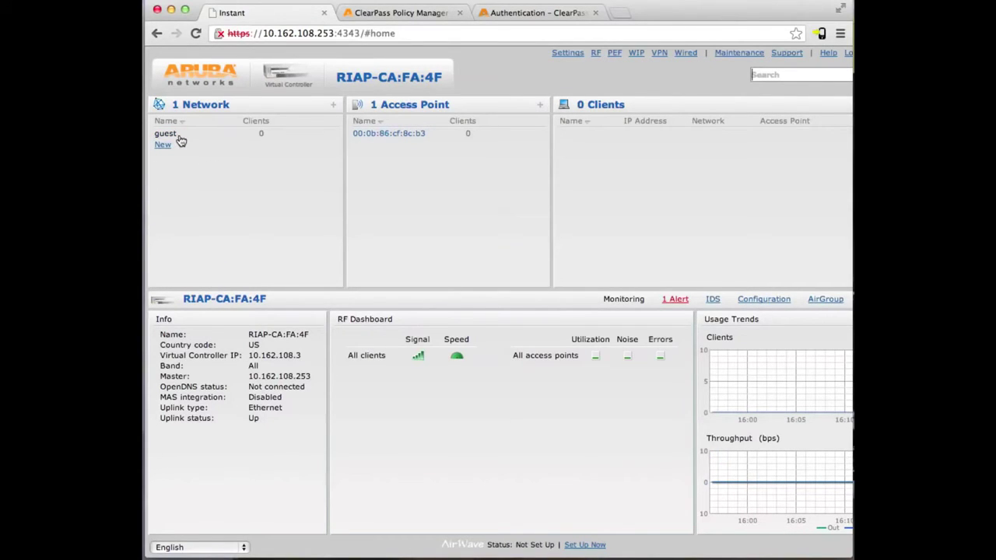
- Under Web Logins, save a new RADIUS web login named 'Login' with page name 'login'
{"action": "left_click", "coordinate": [495, 16]}
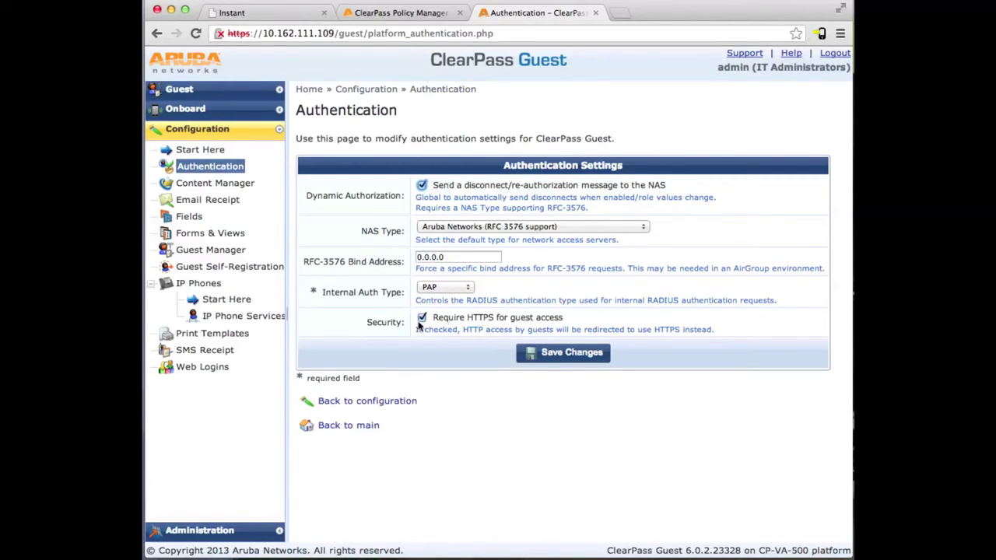
{"action": "left_click", "coordinate": [204, 365]}
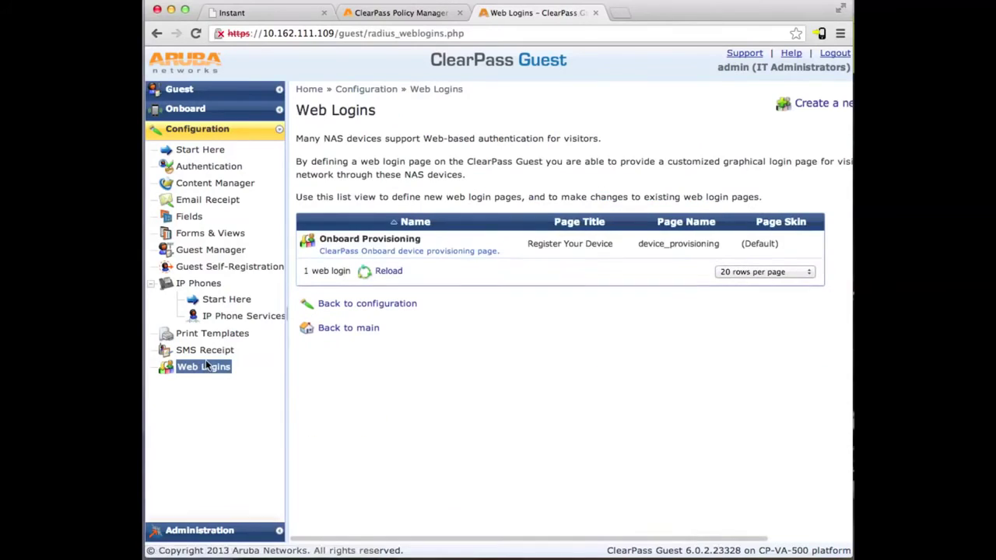
{"action": "left_click", "coordinate": [798, 105]}
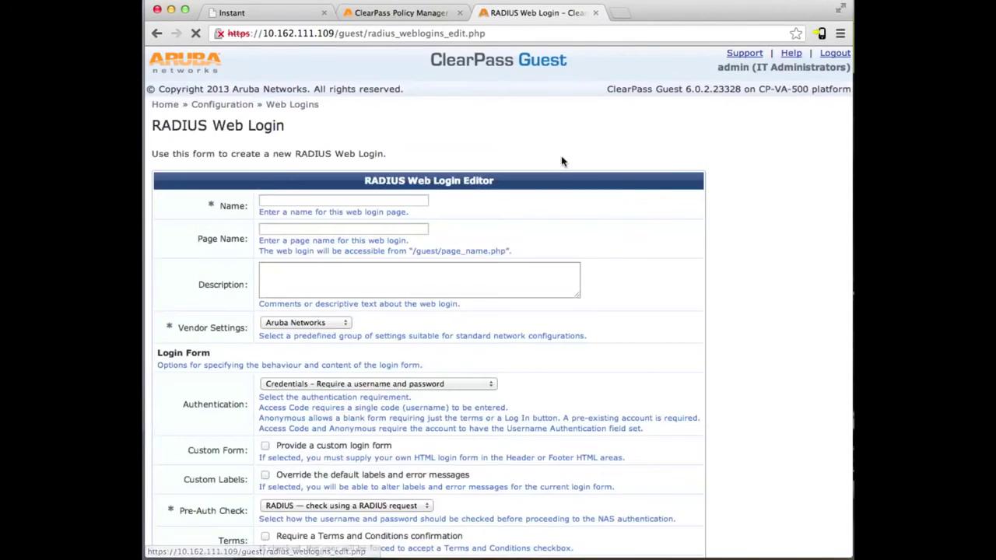
{"action": "type", "text": "Login"}
{"action": "key", "text": "Tab"}
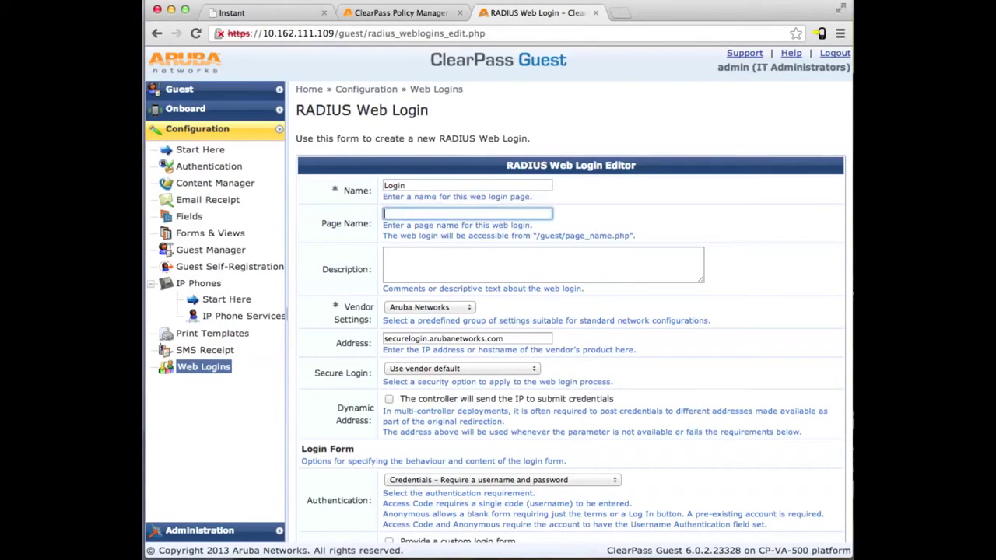
{"action": "type", "text": "login"}
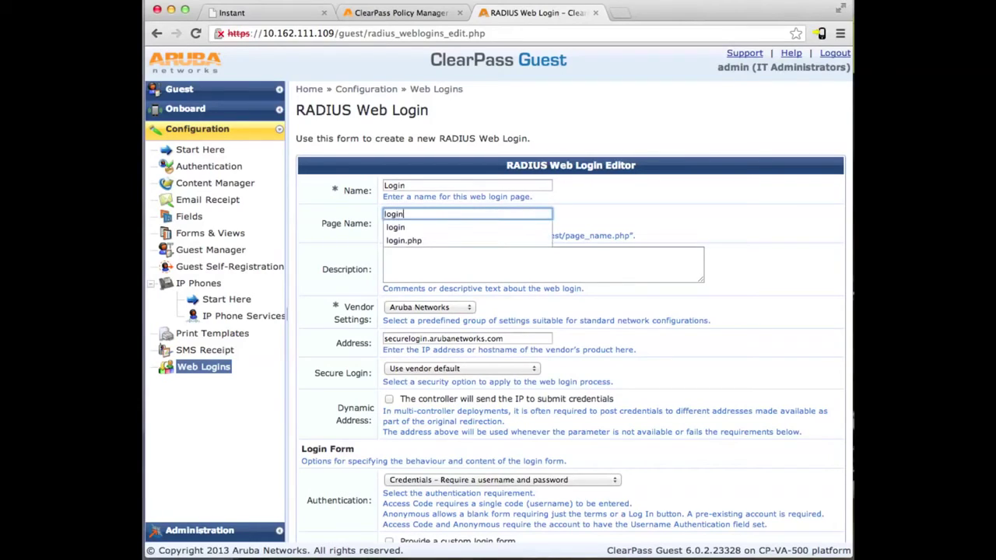
{"action": "left_click", "coordinate": [567, 199]}
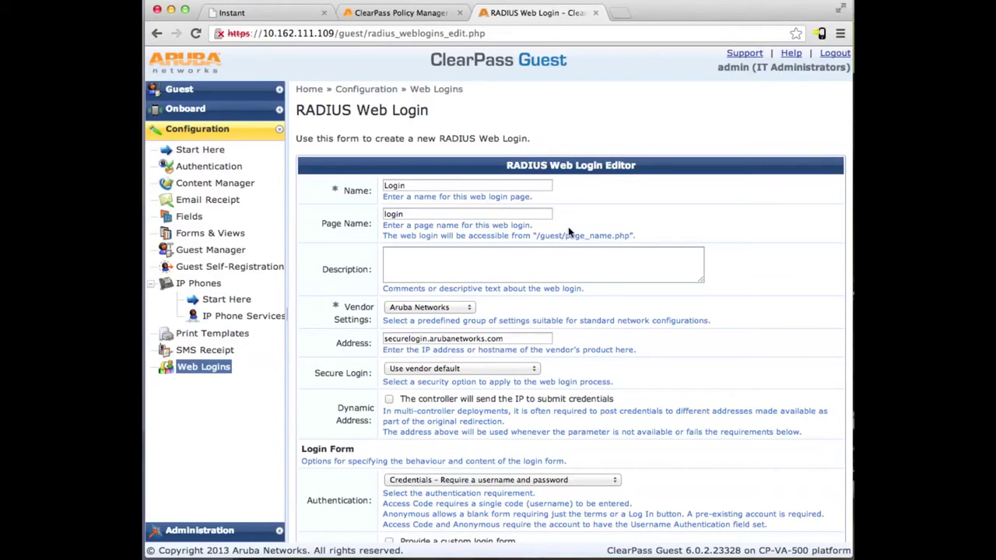
{"action": "scroll", "coordinate": [568, 230], "scroll_direction": "down", "scroll_amount": 15}
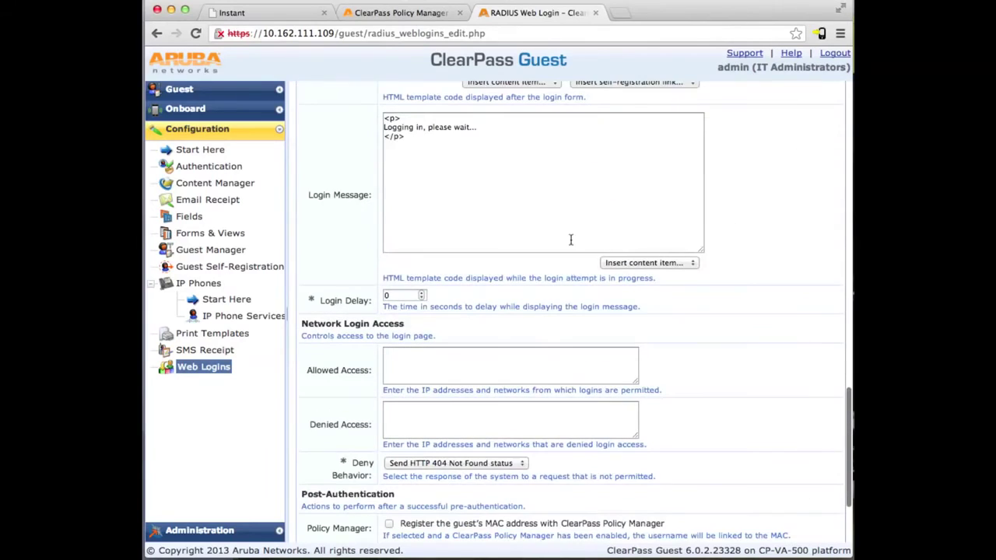
{"action": "scroll", "coordinate": [665, 445], "scroll_direction": "down", "scroll_amount": 2}
{"action": "scroll", "coordinate": [665, 445], "scroll_direction": "down", "scroll_amount": 1}
{"action": "left_click", "coordinate": [537, 428]}
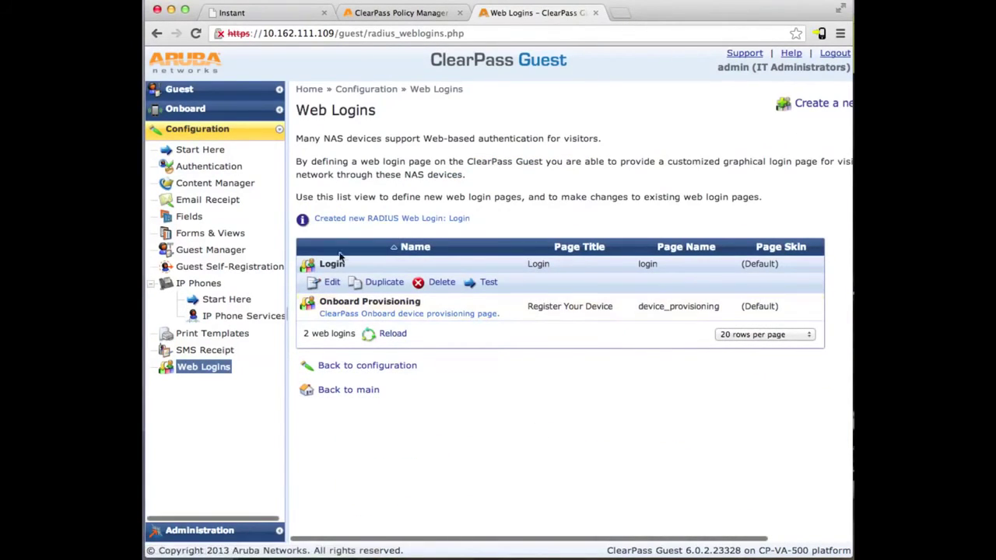
{"action": "left_click", "coordinate": [199, 92]}
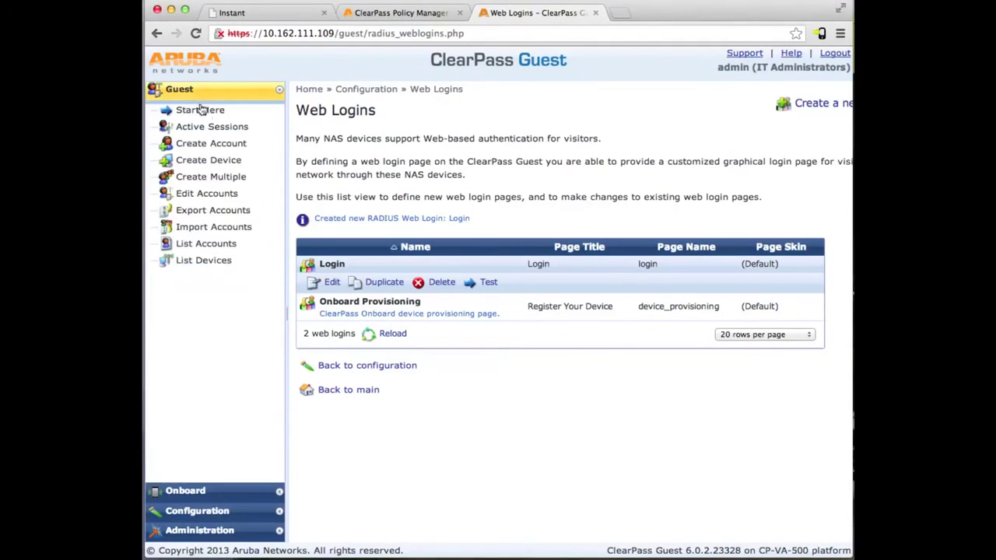
- Start a new guest account, entering the visitor's name, company name and e-mail address
{"action": "left_click", "coordinate": [188, 147]}
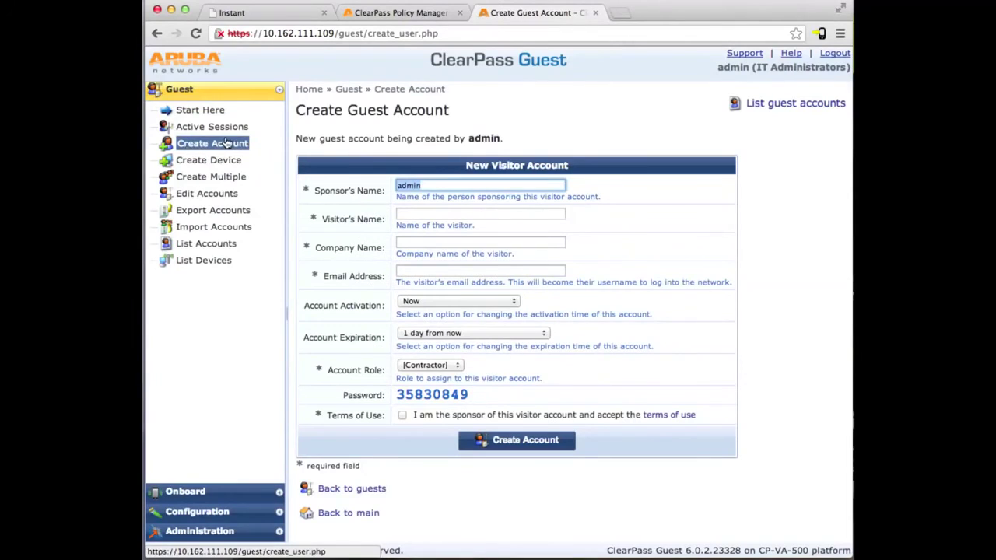
{"action": "left_click", "coordinate": [435, 215]}
{"action": "type", "text": "test user"}
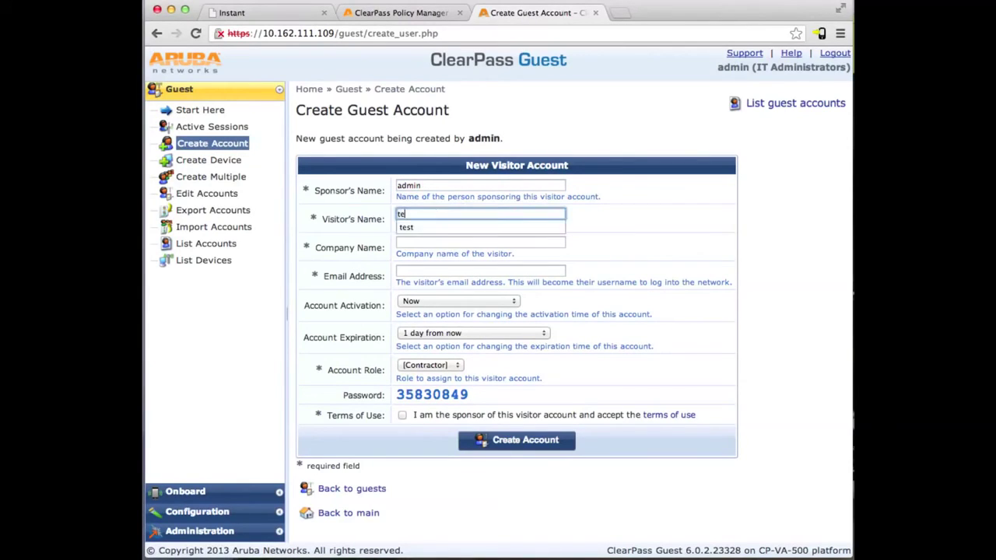
{"action": "key", "text": "Tab"}
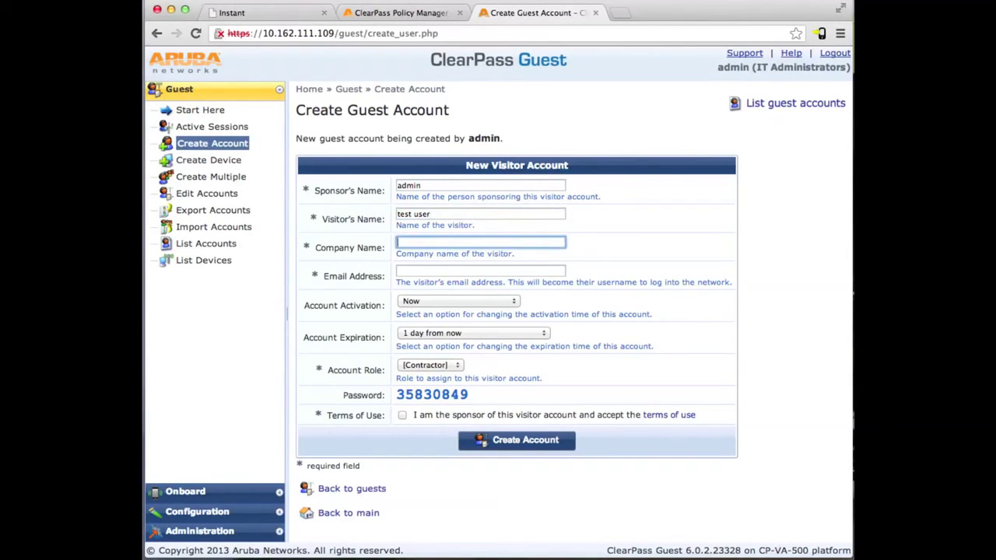
{"action": "type", "text": "Test Company"}
{"action": "key", "text": "Tab"}
{"action": "type", "text": "user"}
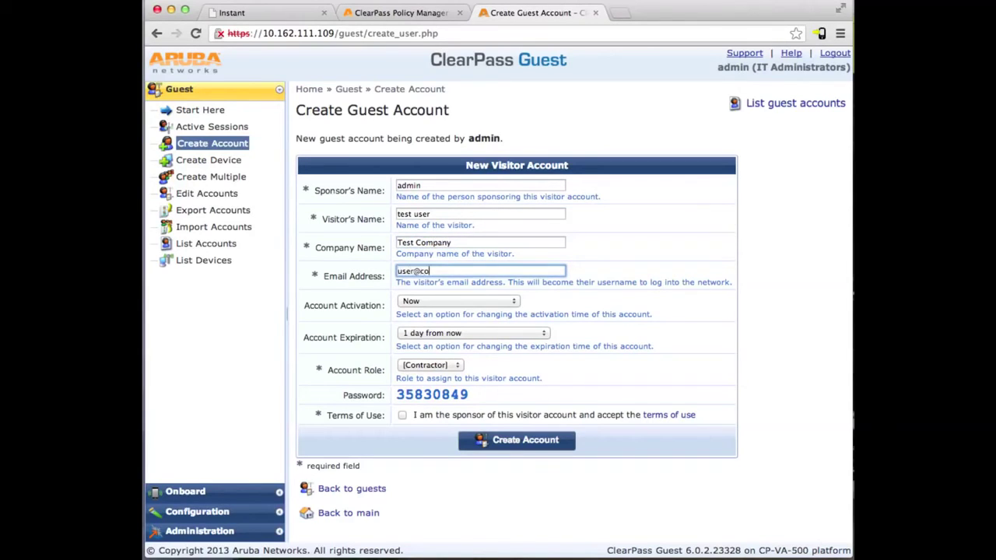
{"action": "type", "text": "@company.com"}
- Give the account the [Guest] role, accept the terms, create it, and go to Policy Manager
{"action": "left_click", "coordinate": [450, 365]}
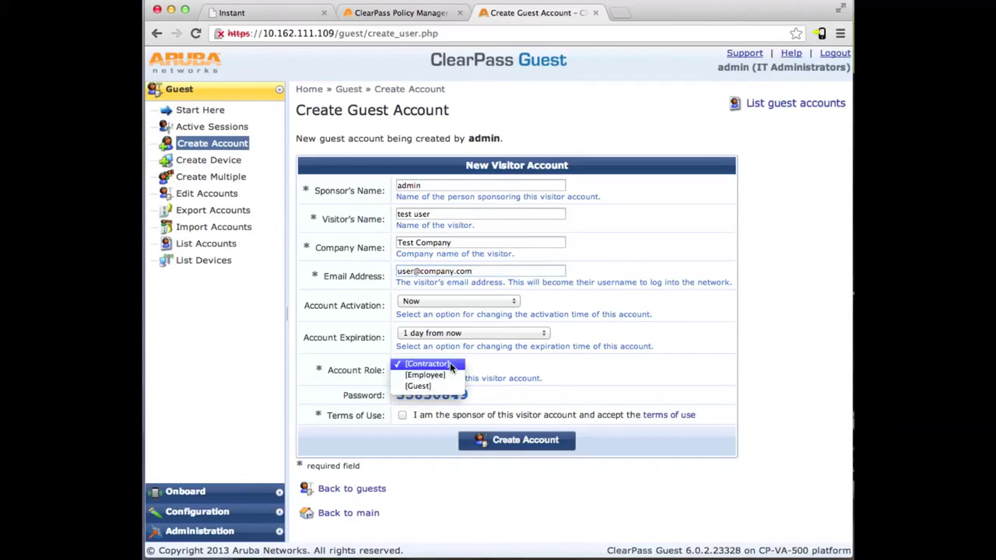
{"action": "left_click", "coordinate": [447, 386]}
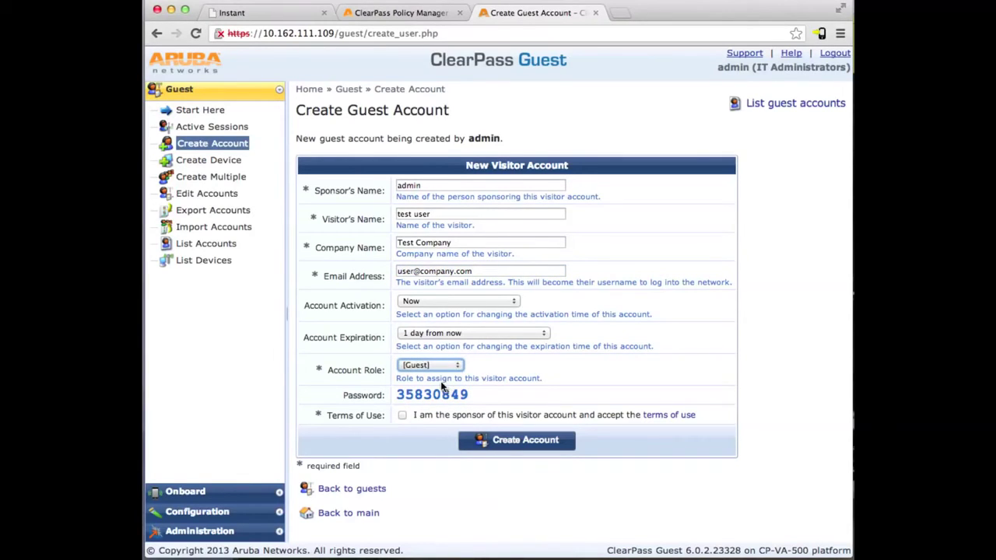
{"action": "left_click", "coordinate": [402, 416]}
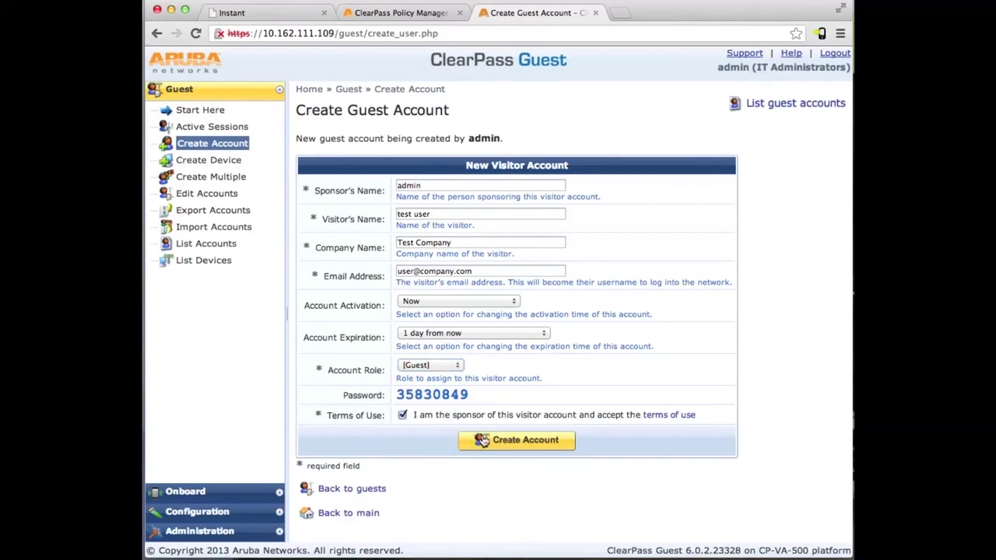
{"action": "left_click", "coordinate": [519, 441]}
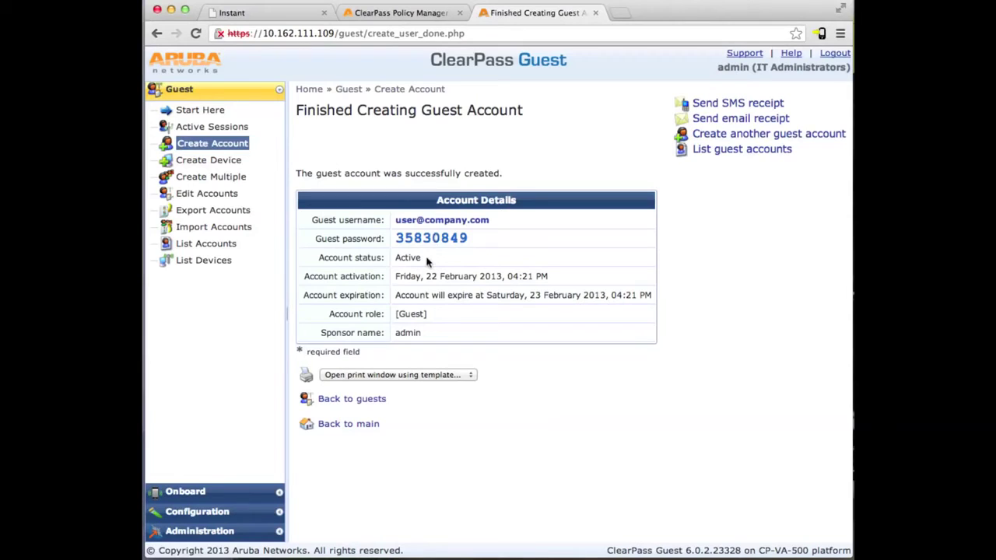
{"action": "left_click", "coordinate": [420, 11]}
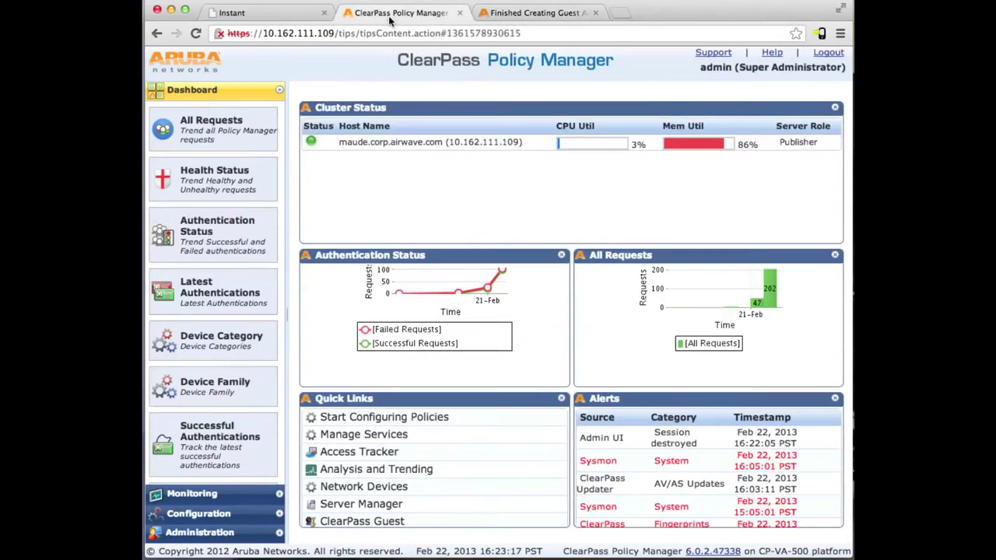
- Start a new ClearPass network device named 'IAP Cluster' at 10.162.108.3 and enter its shared secret
{"action": "left_click", "coordinate": [212, 514]}
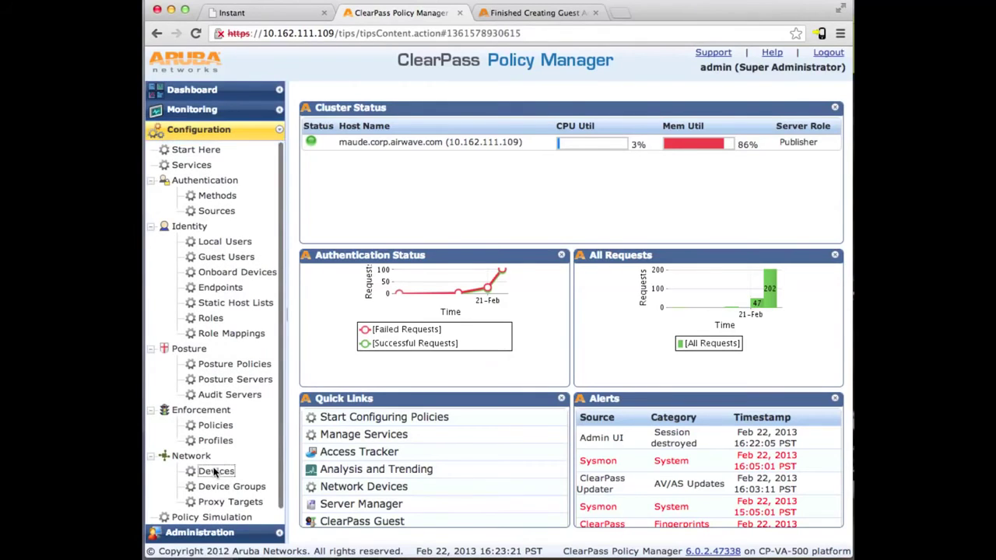
{"action": "left_click", "coordinate": [217, 471]}
{"action": "left_click", "coordinate": [824, 107]}
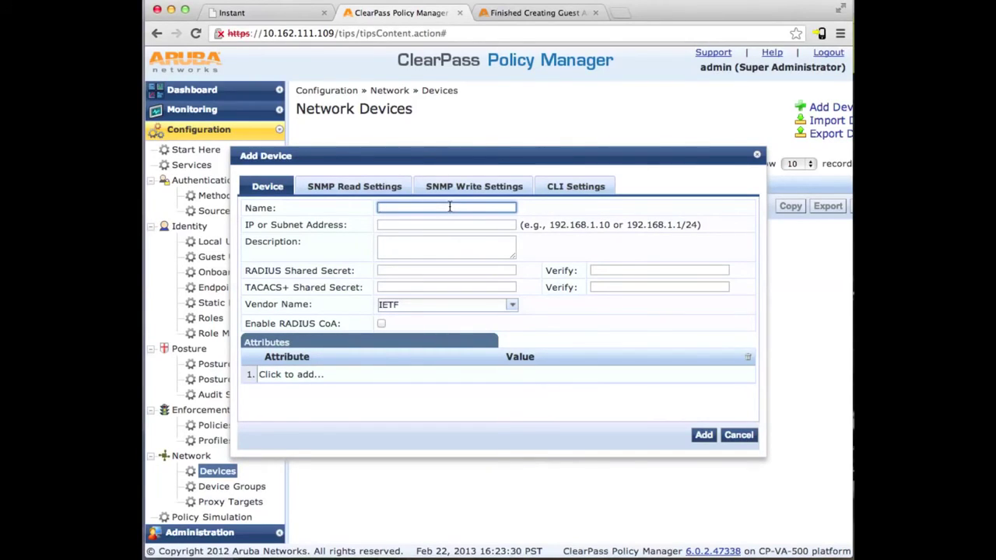
{"action": "type", "text": "IAP Cluster"}
{"action": "key", "text": "Tab"}
{"action": "type", "text": "10.1"}
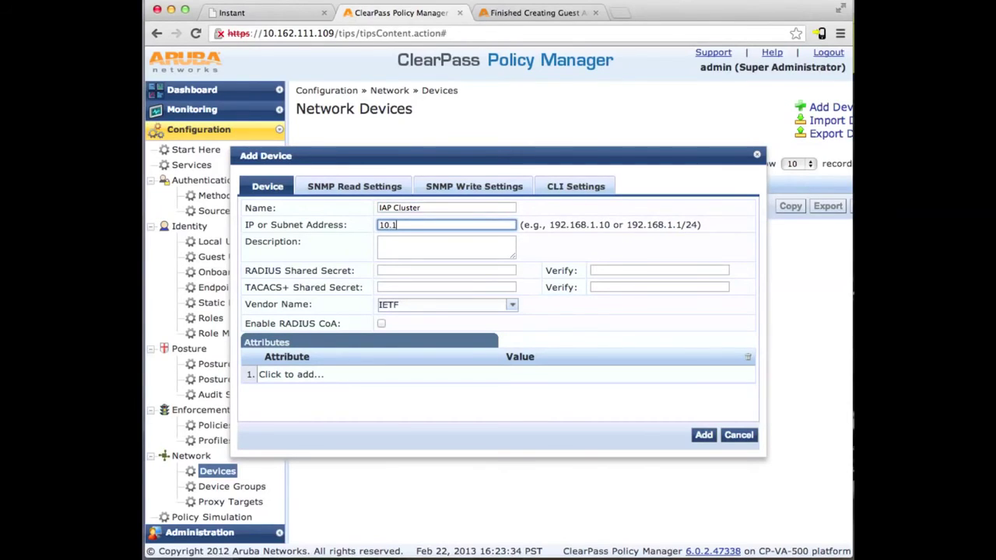
{"action": "type", "text": "62.108"}
{"action": "key", "text": "Tab"}
{"action": "key", "text": "Tab"}
{"action": "type", "text": "•"}
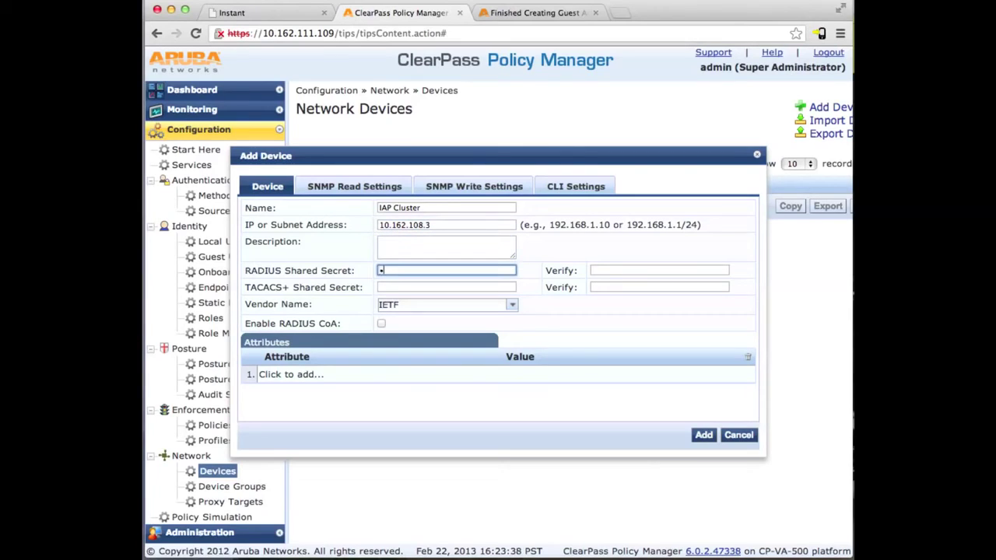
{"action": "type", "text": "••••••••••••••"}
- Confirm the shared secret, choose vendor Aruba, enable RADIUS CoA, add the device, then go to Services
{"action": "key", "text": "Tab"}
{"action": "type", "text": "•••"}
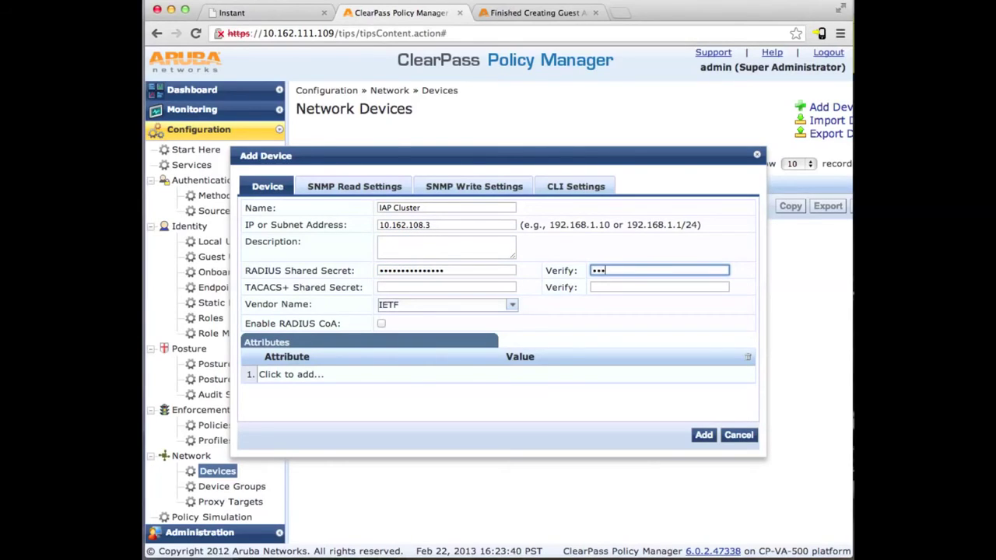
{"action": "type", "text": "••••••••••••"}
{"action": "key", "text": "Tab"}
{"action": "key", "text": "Tab"}
{"action": "key", "text": "Tab"}
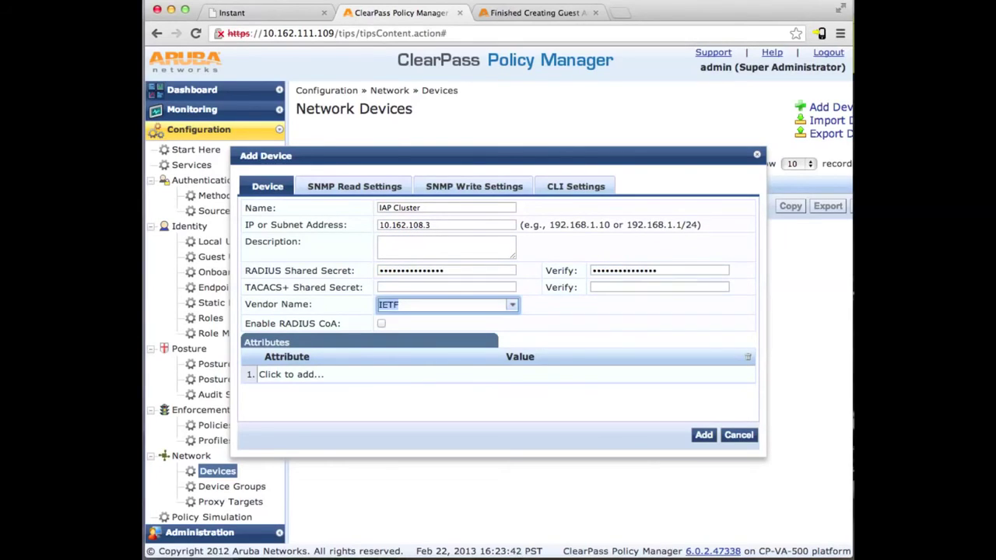
{"action": "type", "text": "Aru"}
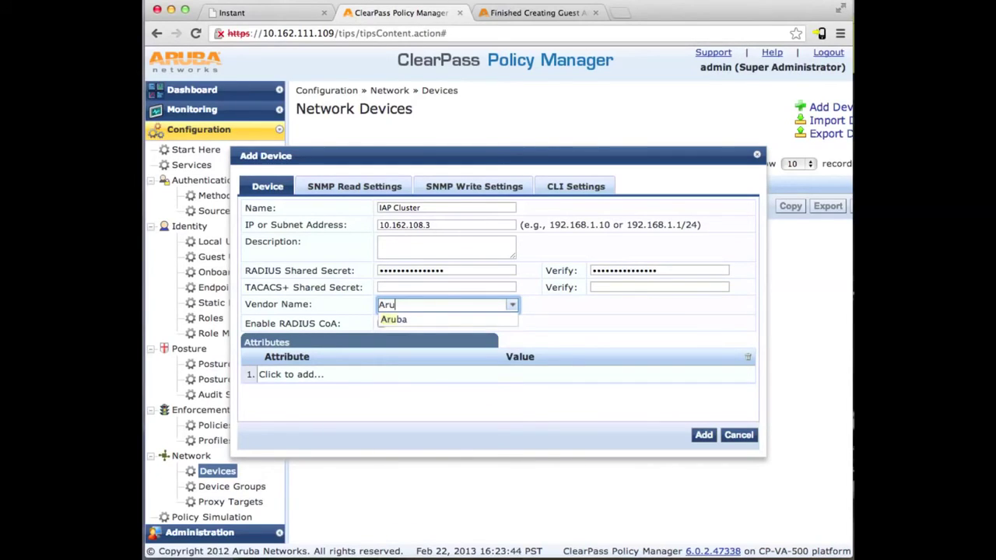
{"action": "key", "text": "Tab"}
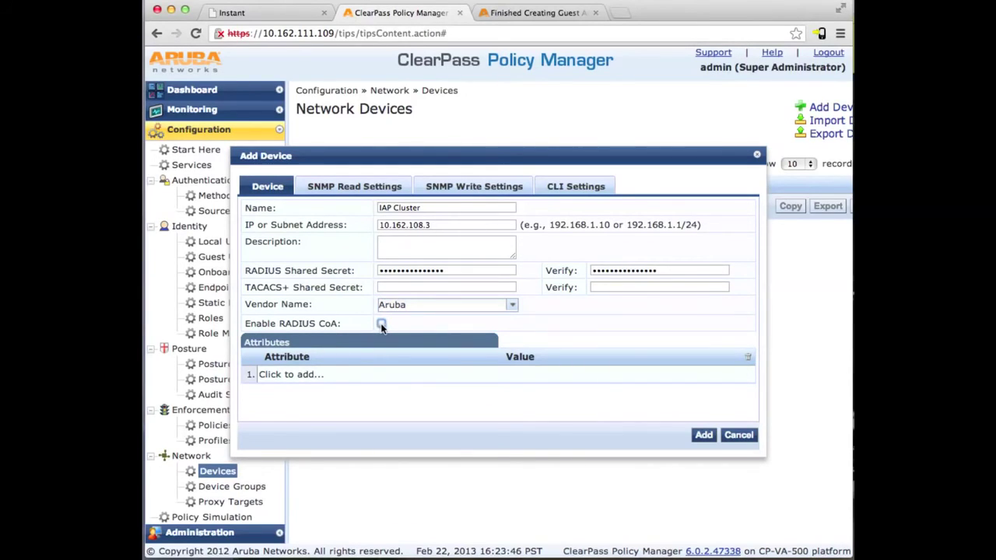
{"action": "left_click", "coordinate": [381, 325]}
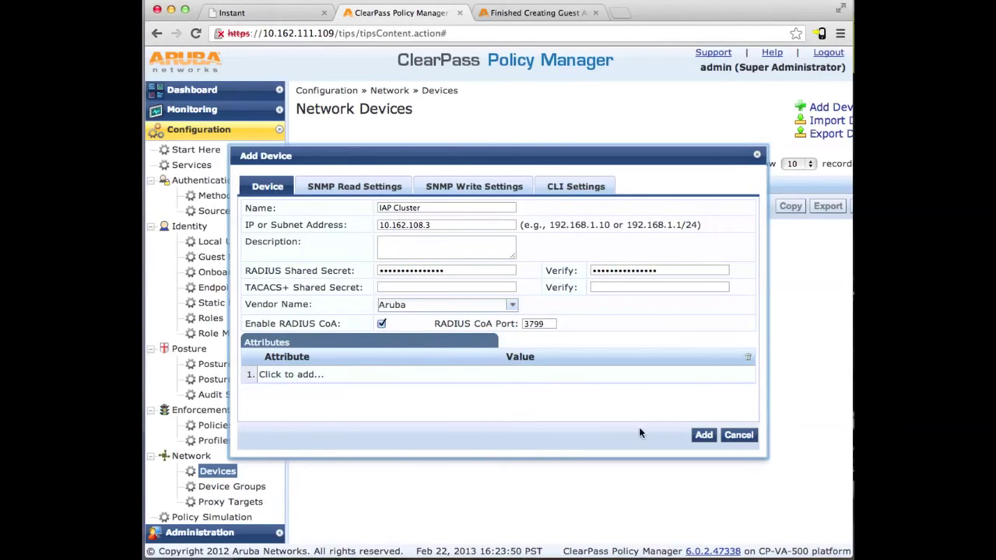
{"action": "left_click", "coordinate": [703, 436]}
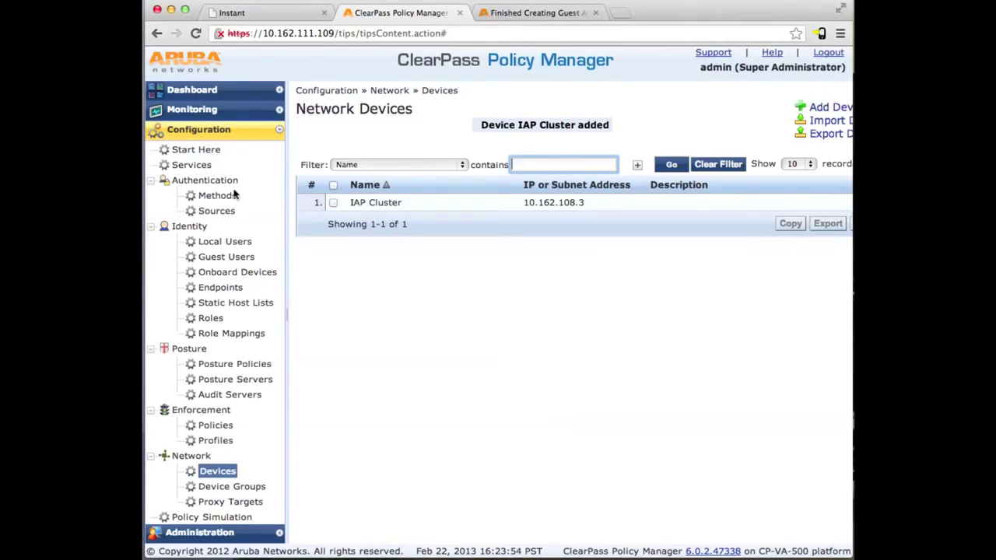
{"action": "left_click", "coordinate": [191, 165]}
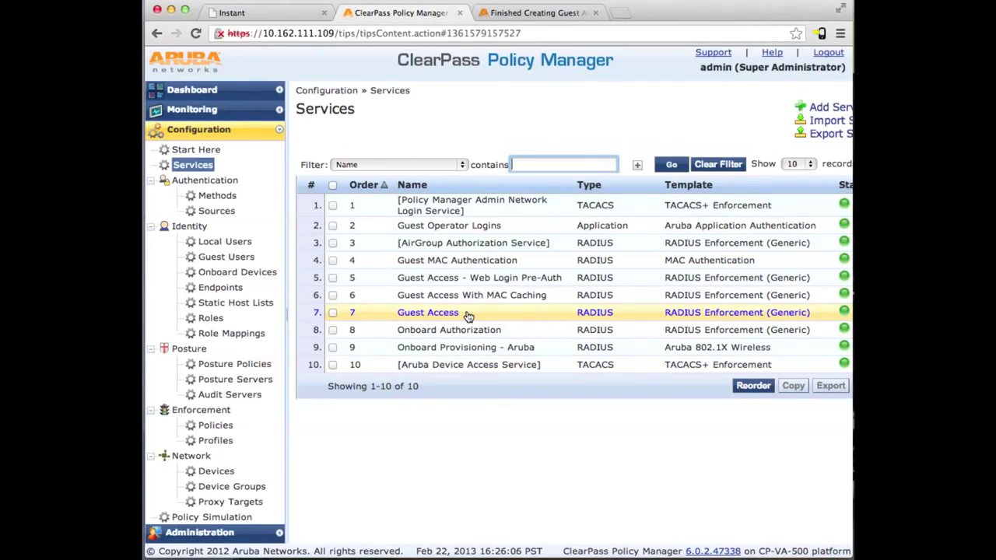
- Change rule 3's SSID value in the Guest Access service from 'Guest SSID Name' to 'guest' and save
{"action": "left_click", "coordinate": [467, 315]}
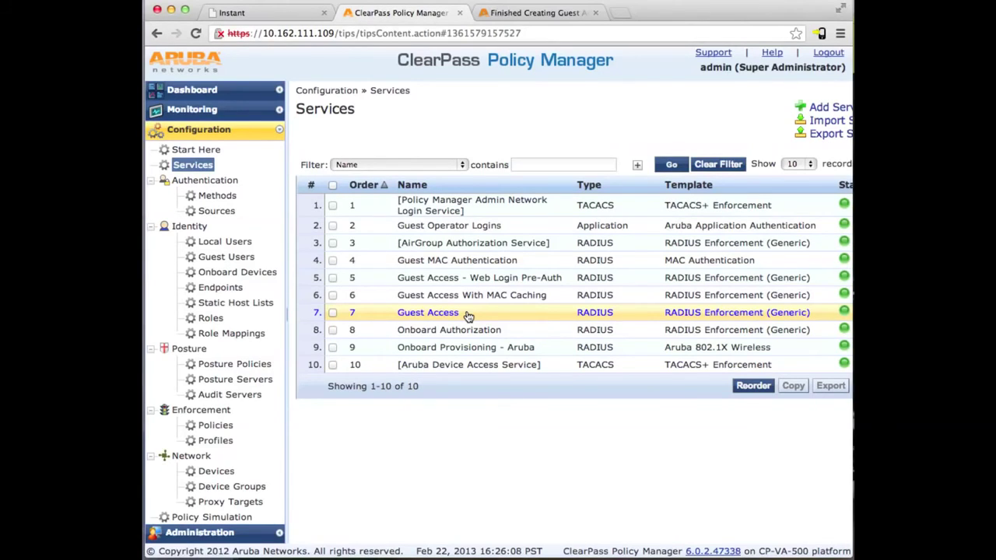
{"action": "left_click", "coordinate": [397, 140]}
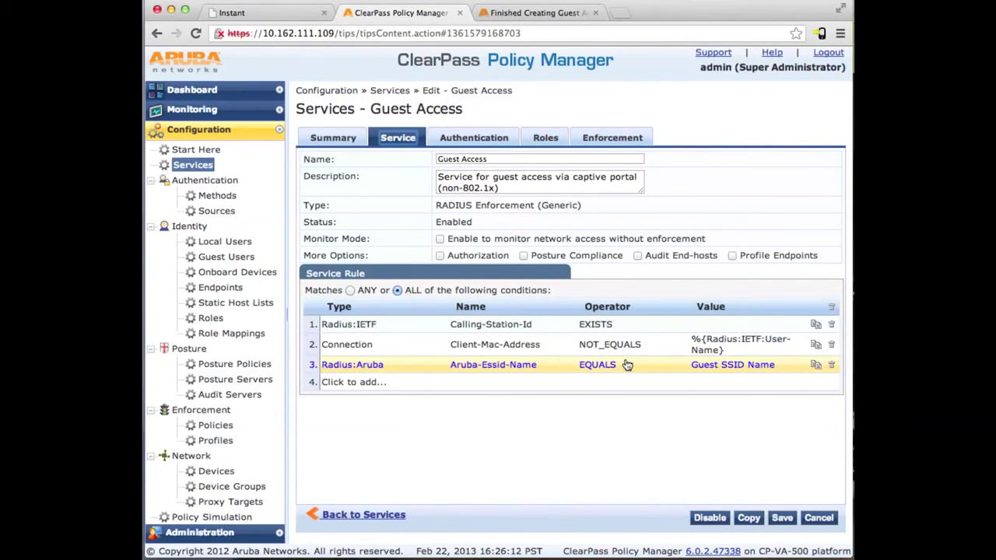
{"action": "left_click", "coordinate": [711, 373]}
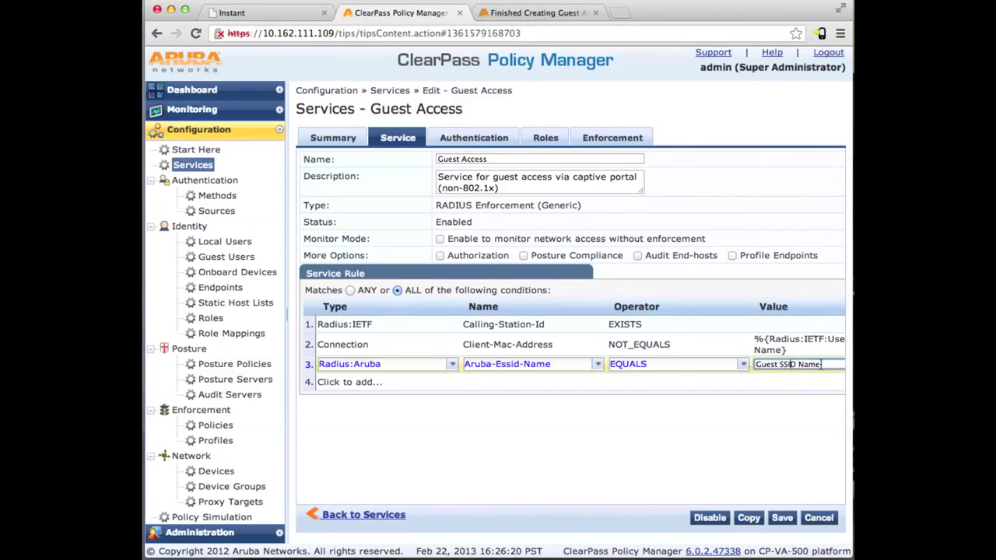
{"action": "left_click_drag", "start_coordinate": [821, 364], "coordinate": [753, 364]}
{"action": "type", "text": "Guest"}
{"action": "key", "text": "BackSpace"}
{"action": "key", "text": "BackSpace"}
{"action": "key", "text": "BackSpace"}
{"action": "type", "text": "uest"}
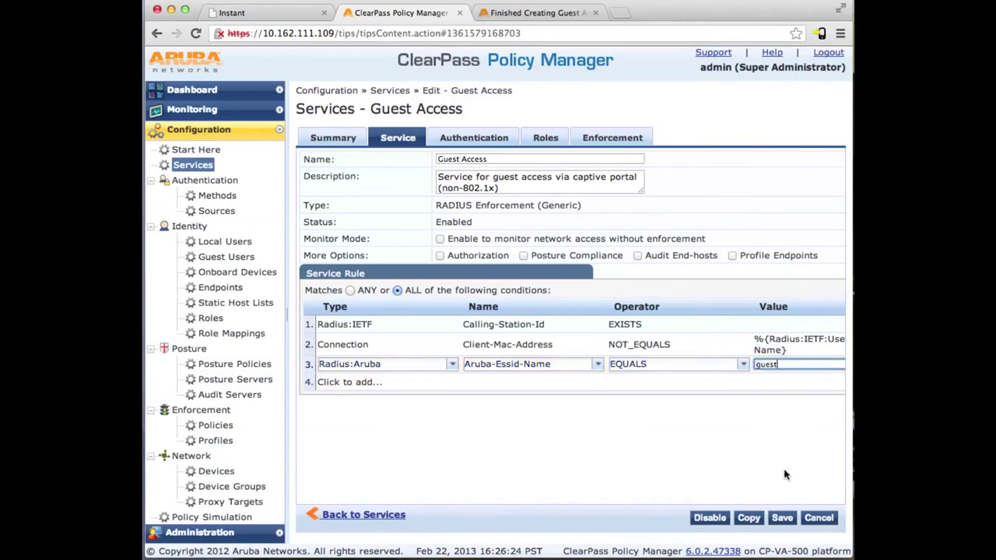
{"action": "left_click", "coordinate": [782, 517]}
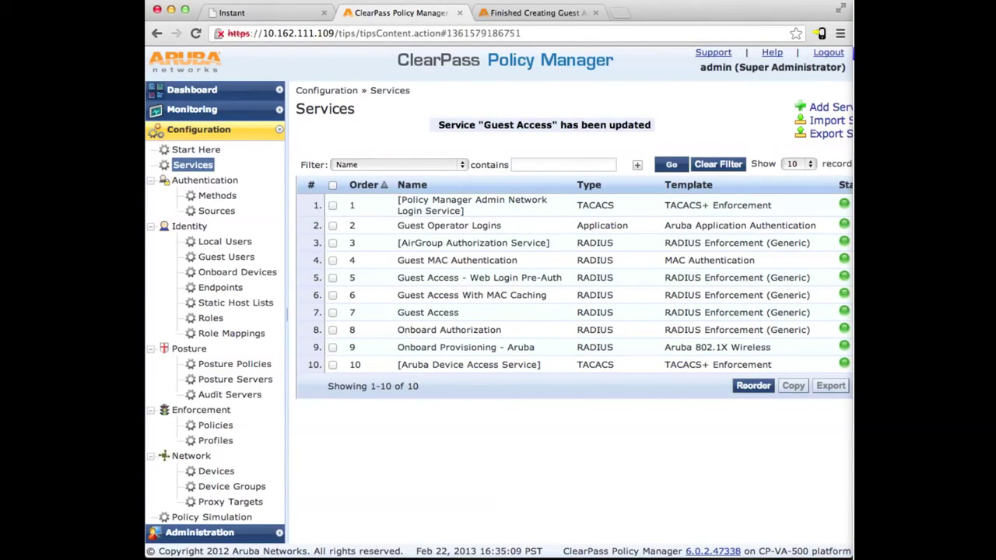
- Load google.com in a new browser tab to trigger the guest captive portal
{"action": "left_click", "coordinate": [617, 14]}
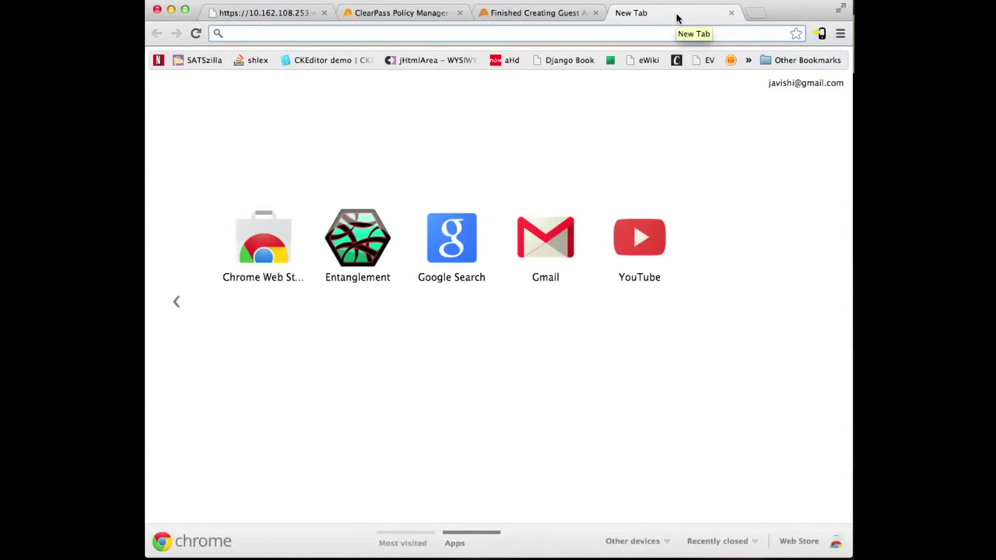
{"action": "type", "text": "google.com"}
{"action": "key", "text": "Return"}
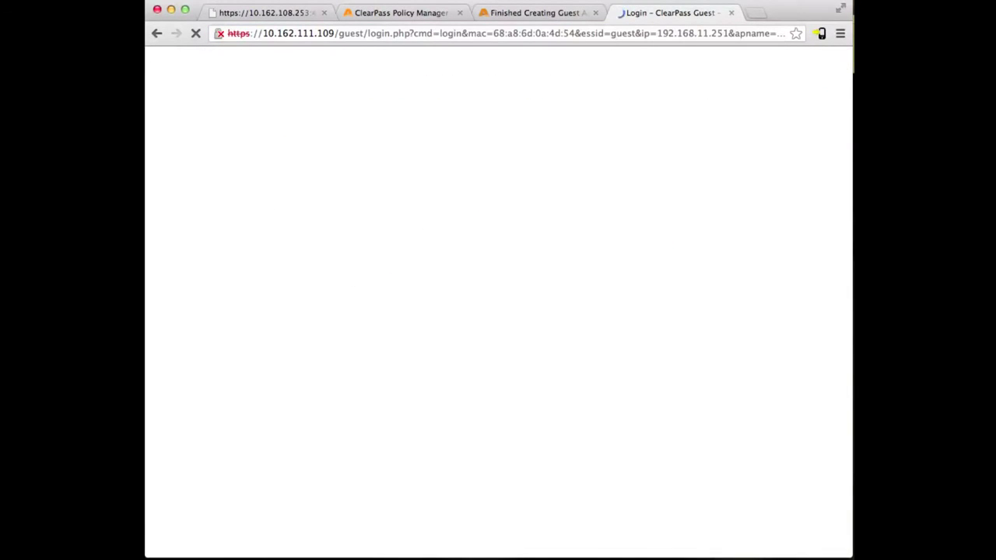
- Log in at the captive portal with the guest username and password, then return to Policy Manager
{"action": "left_click", "coordinate": [280, 175]}
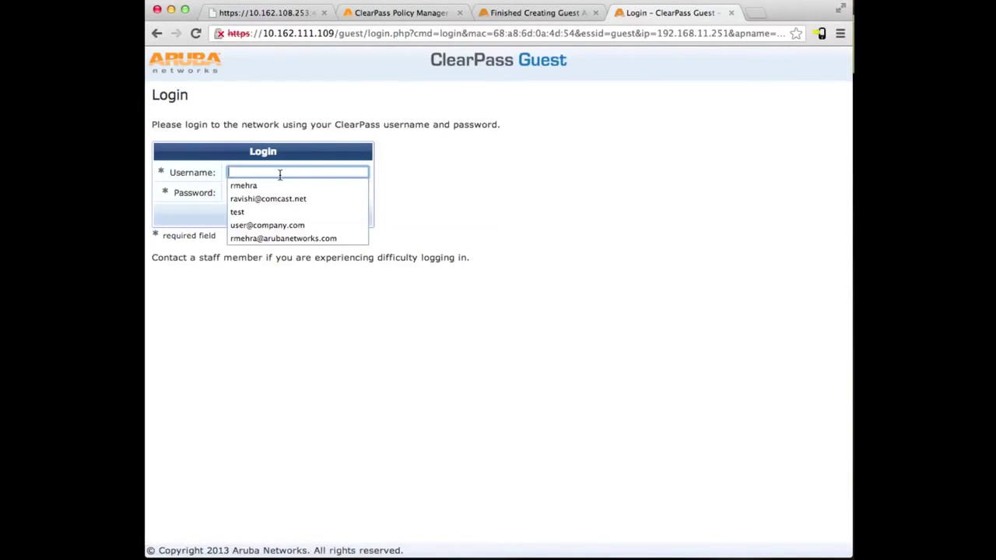
{"action": "type", "text": "us"}
{"action": "key", "text": "Down"}
{"action": "key", "text": "Tab"}
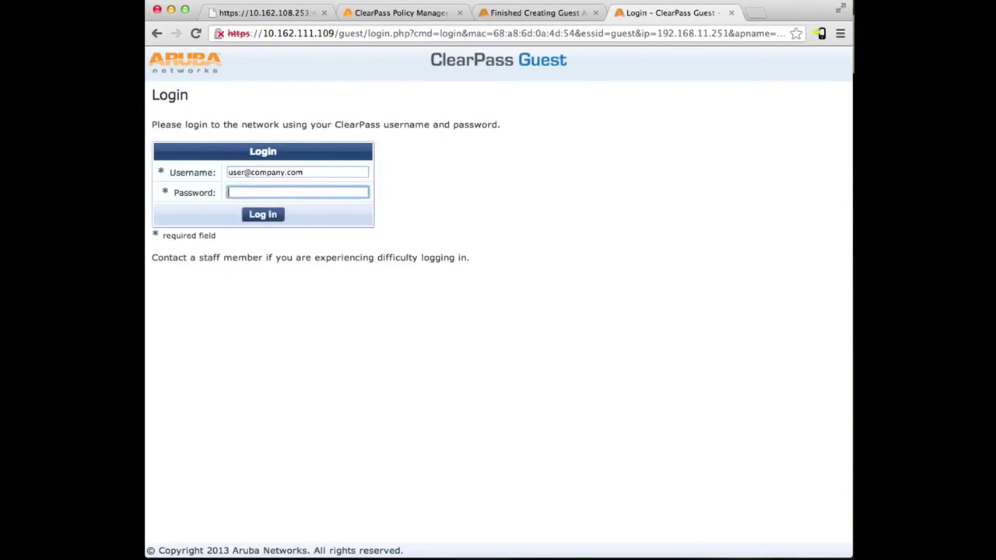
{"action": "type", "text": "••••••••"}
{"action": "left_click", "coordinate": [262, 214]}
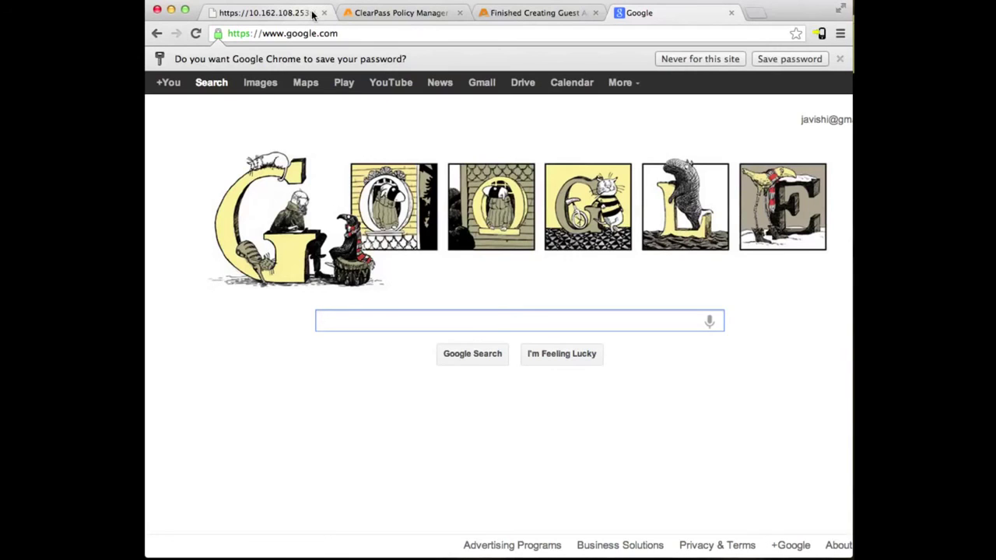
{"action": "left_click", "coordinate": [360, 13]}
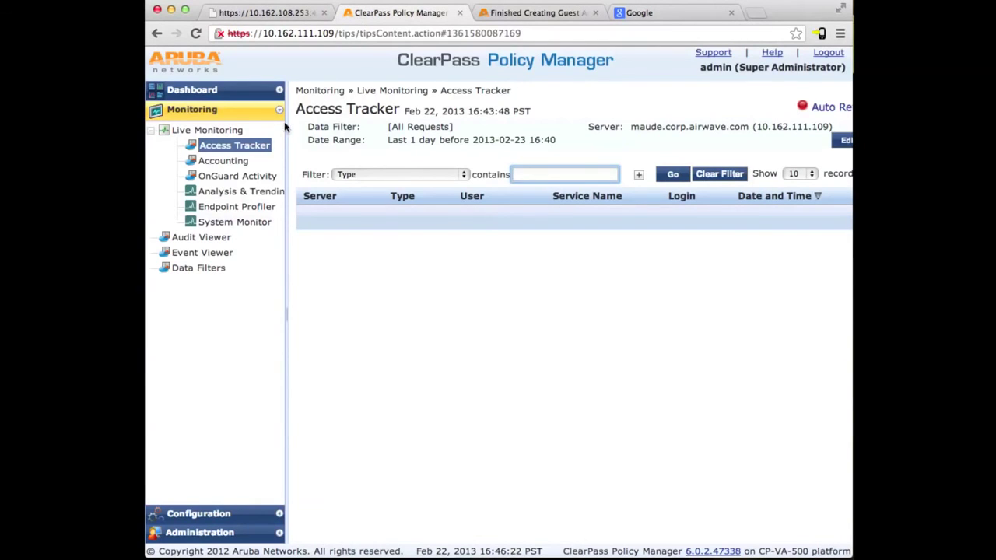
- Refresh Access Tracker to list the guest's two RADIUS ACCEPT requests, then switch to the Instant tab
{"action": "left_click", "coordinate": [229, 148]}
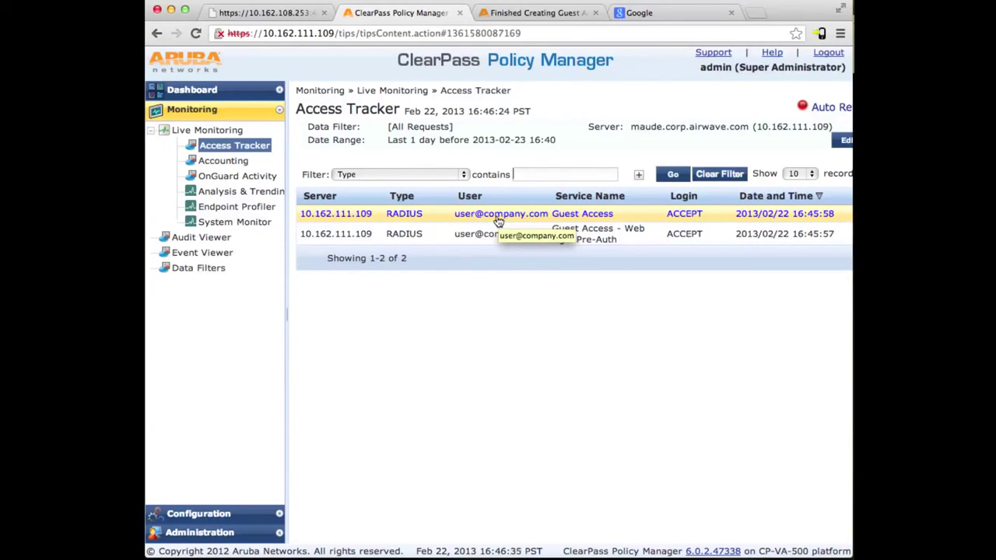
{"action": "left_click", "coordinate": [306, 15]}
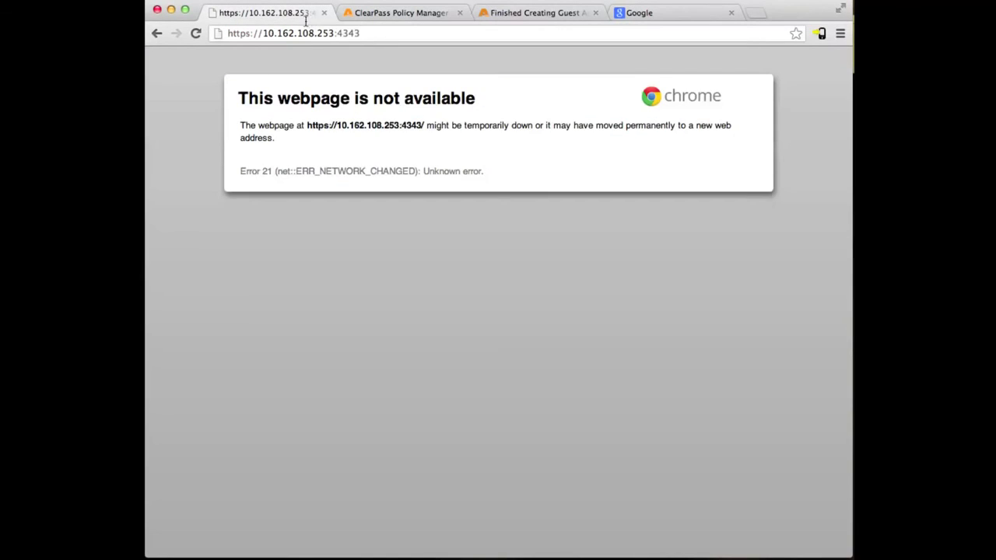
- Reload the Instant dashboard and view the single client's details showing the guest network and Guest role
{"action": "left_click", "coordinate": [304, 31]}
{"action": "key", "text": "Return"}
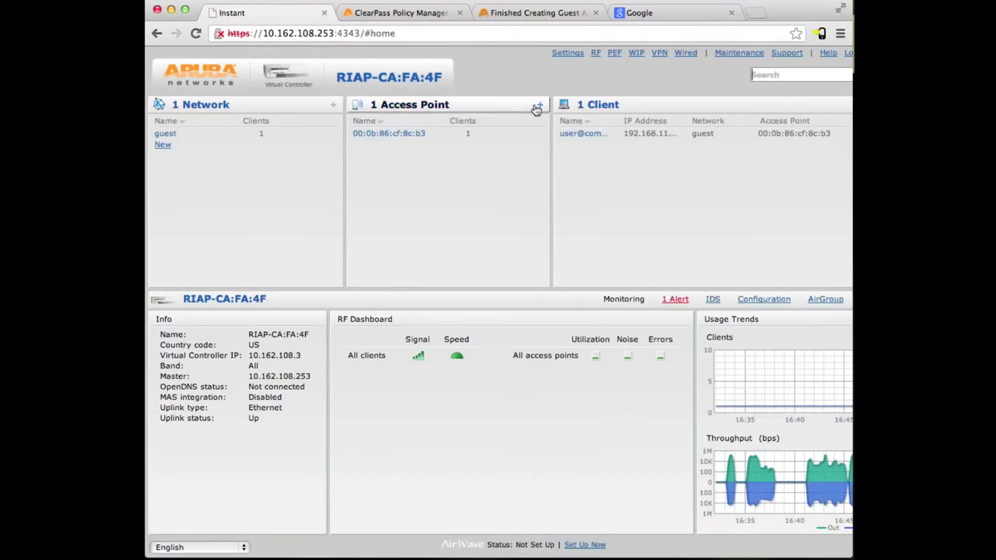
{"action": "left_click", "coordinate": [574, 135]}
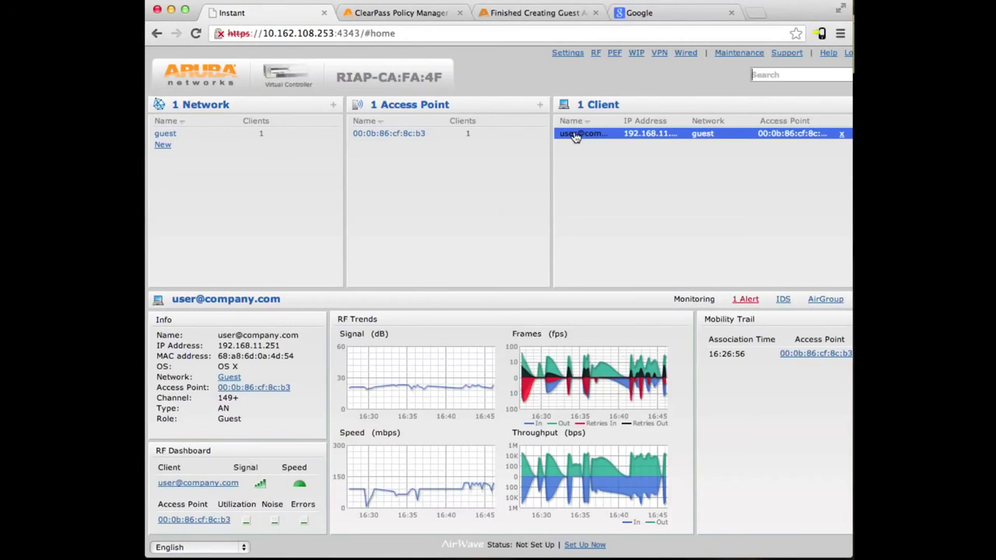